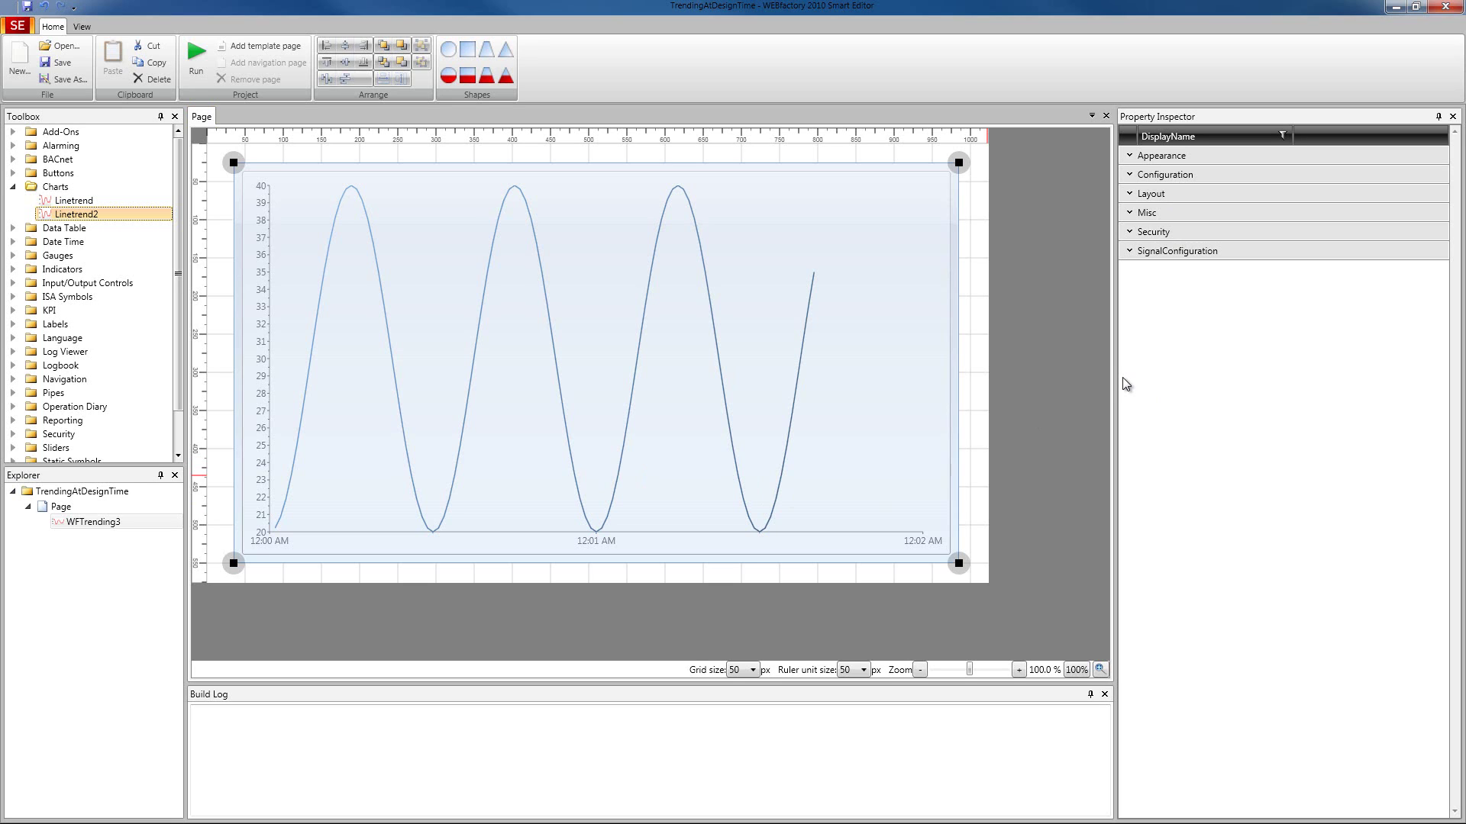
Review the trend chart's Appearance and Layout properties, then collapse both groups
left_click(1158, 156)
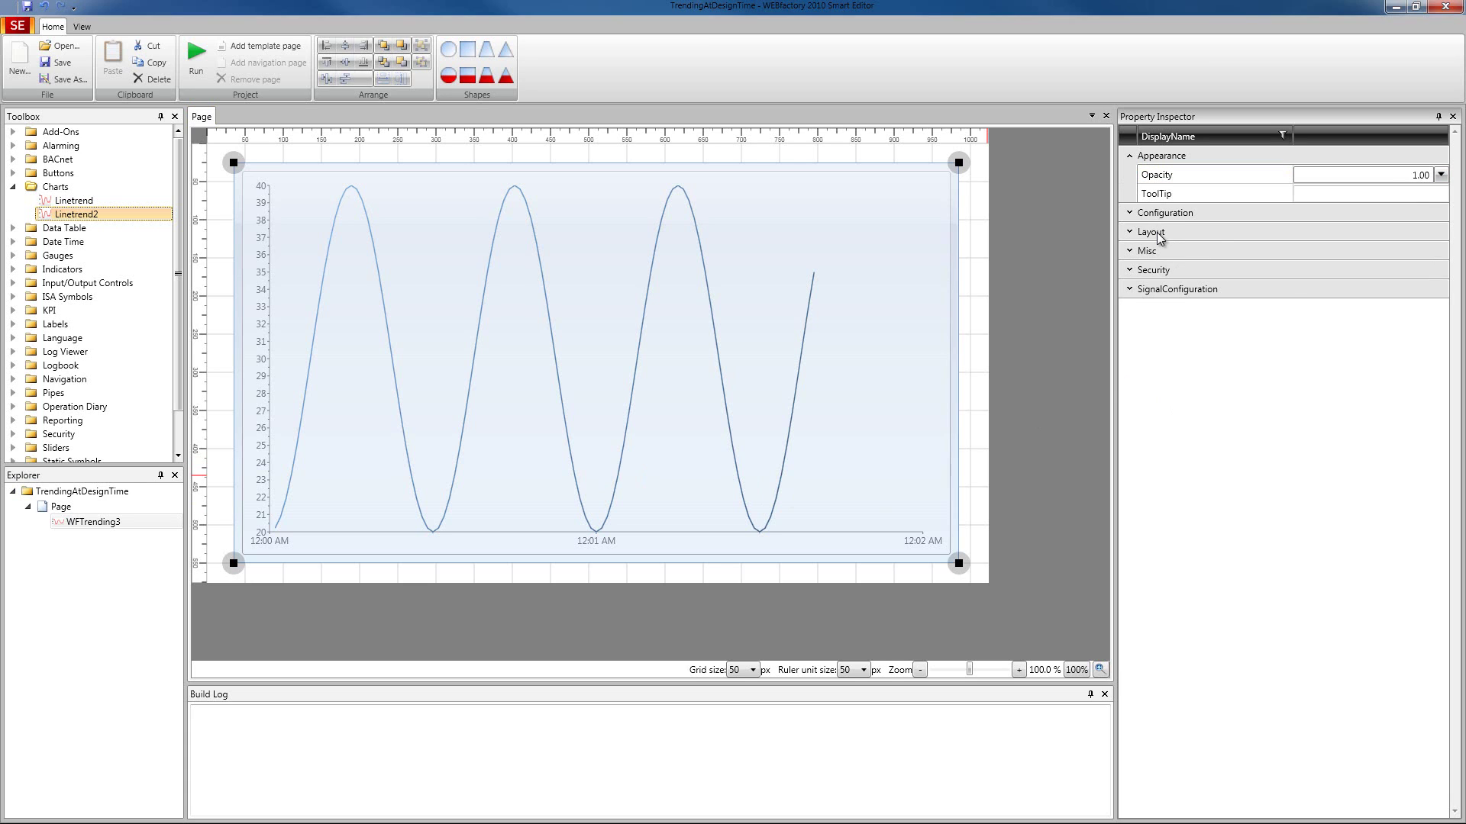
left_click(1160, 231)
left_click(1161, 156)
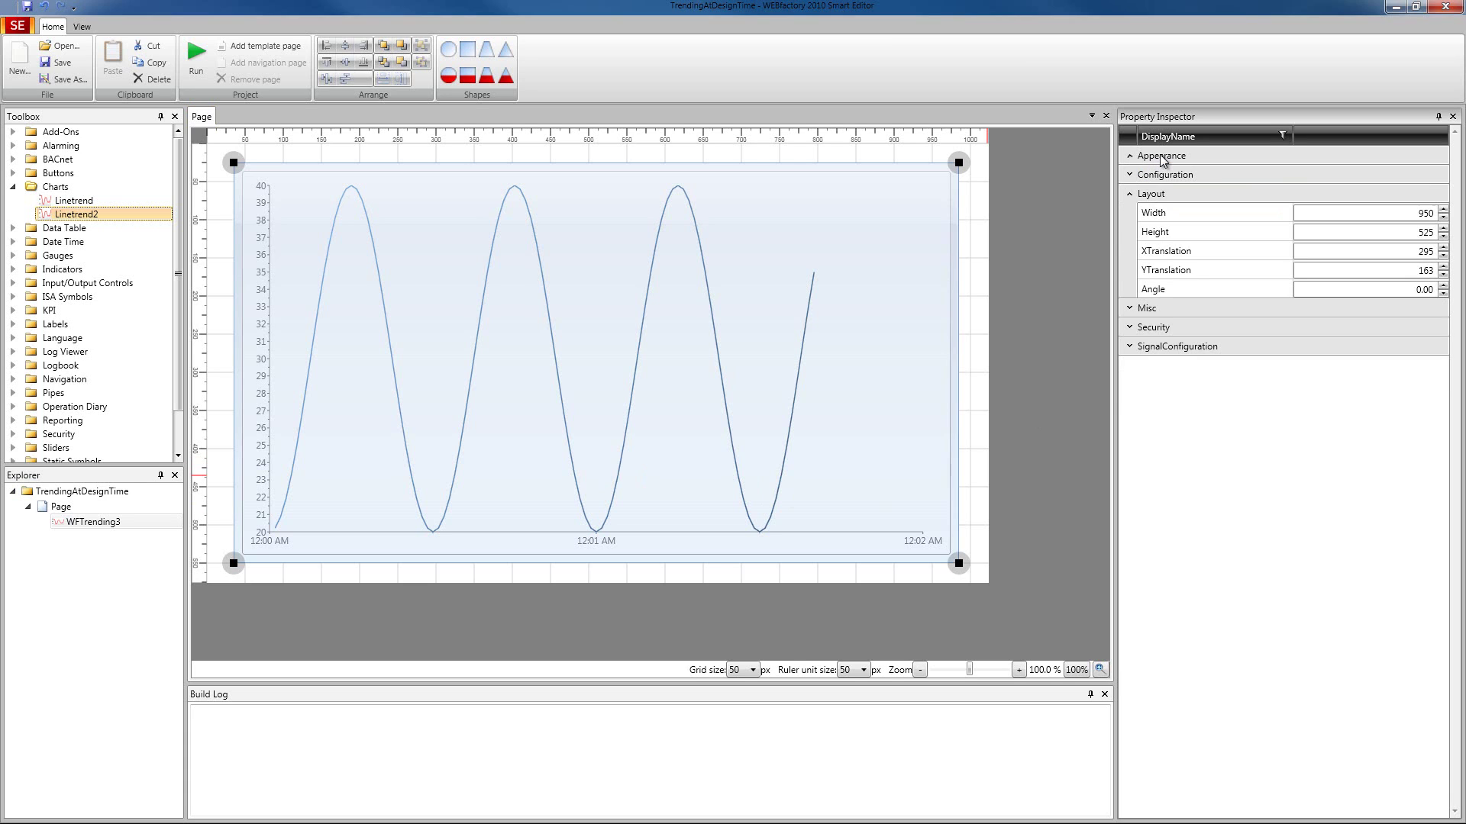
left_click(1156, 195)
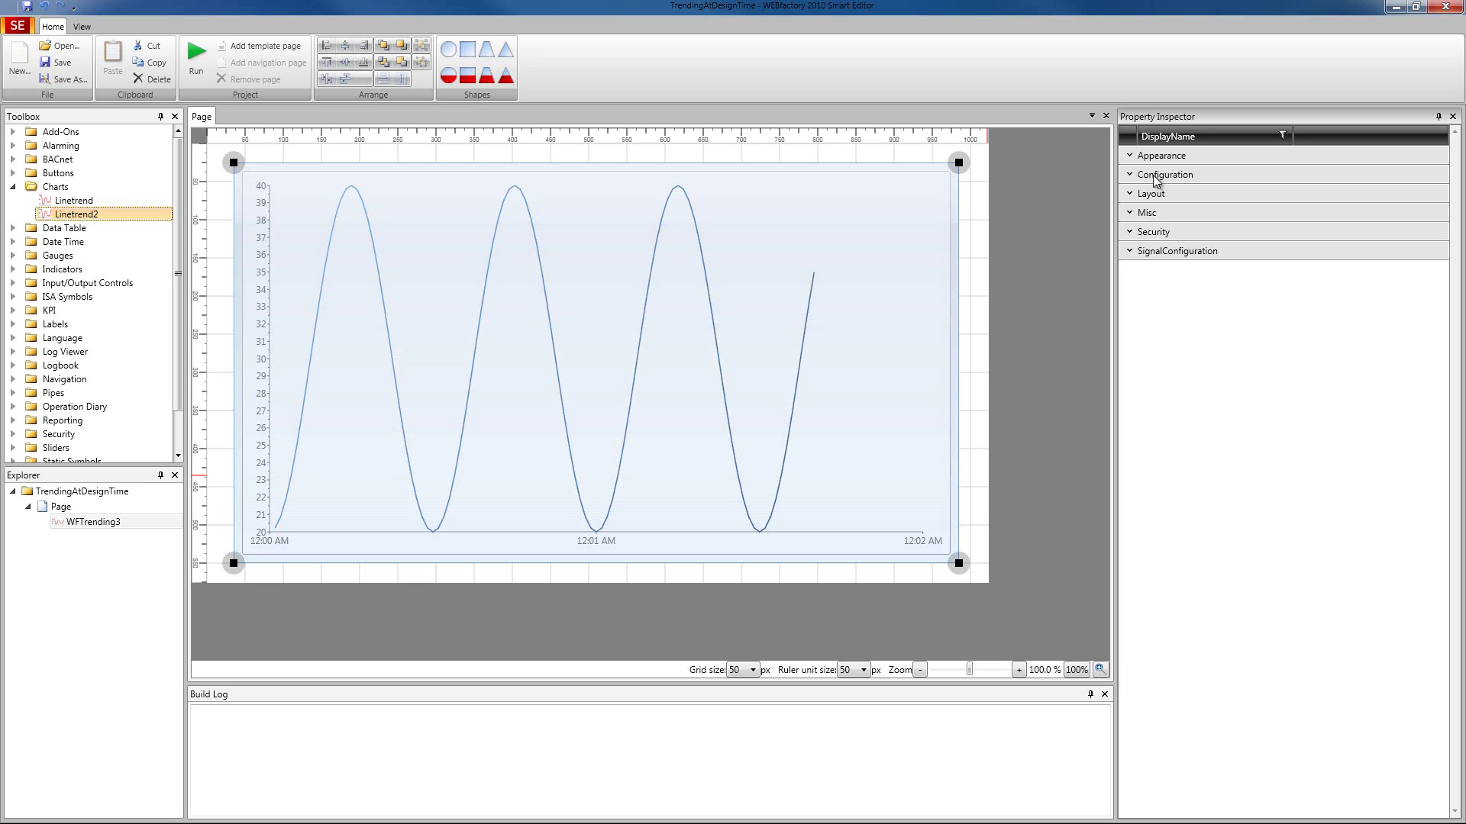
Set the trend chart's ChartTheme to DuskGreen in its Configuration properties
left_click(1156, 180)
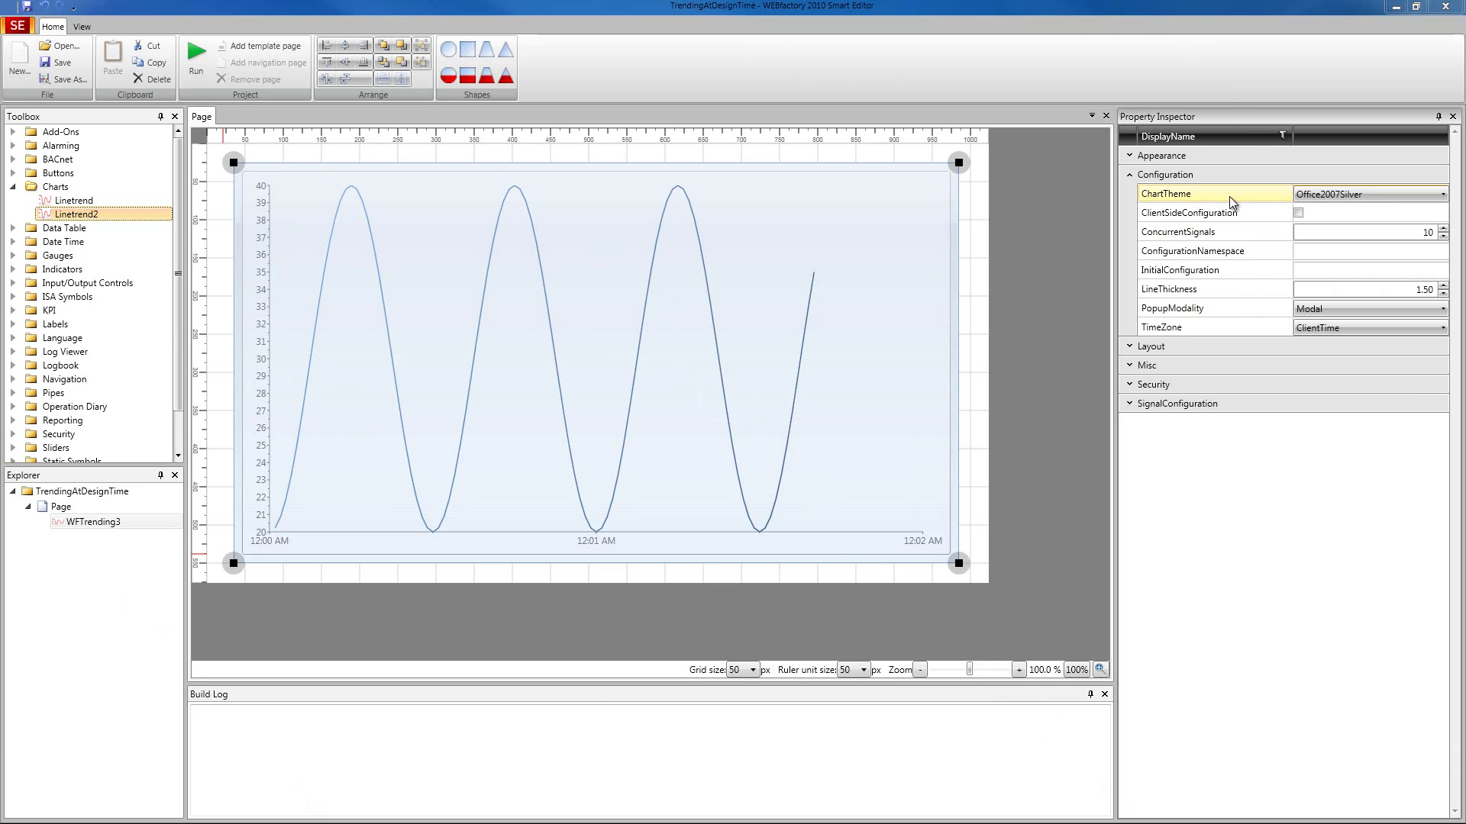
left_click(1439, 197)
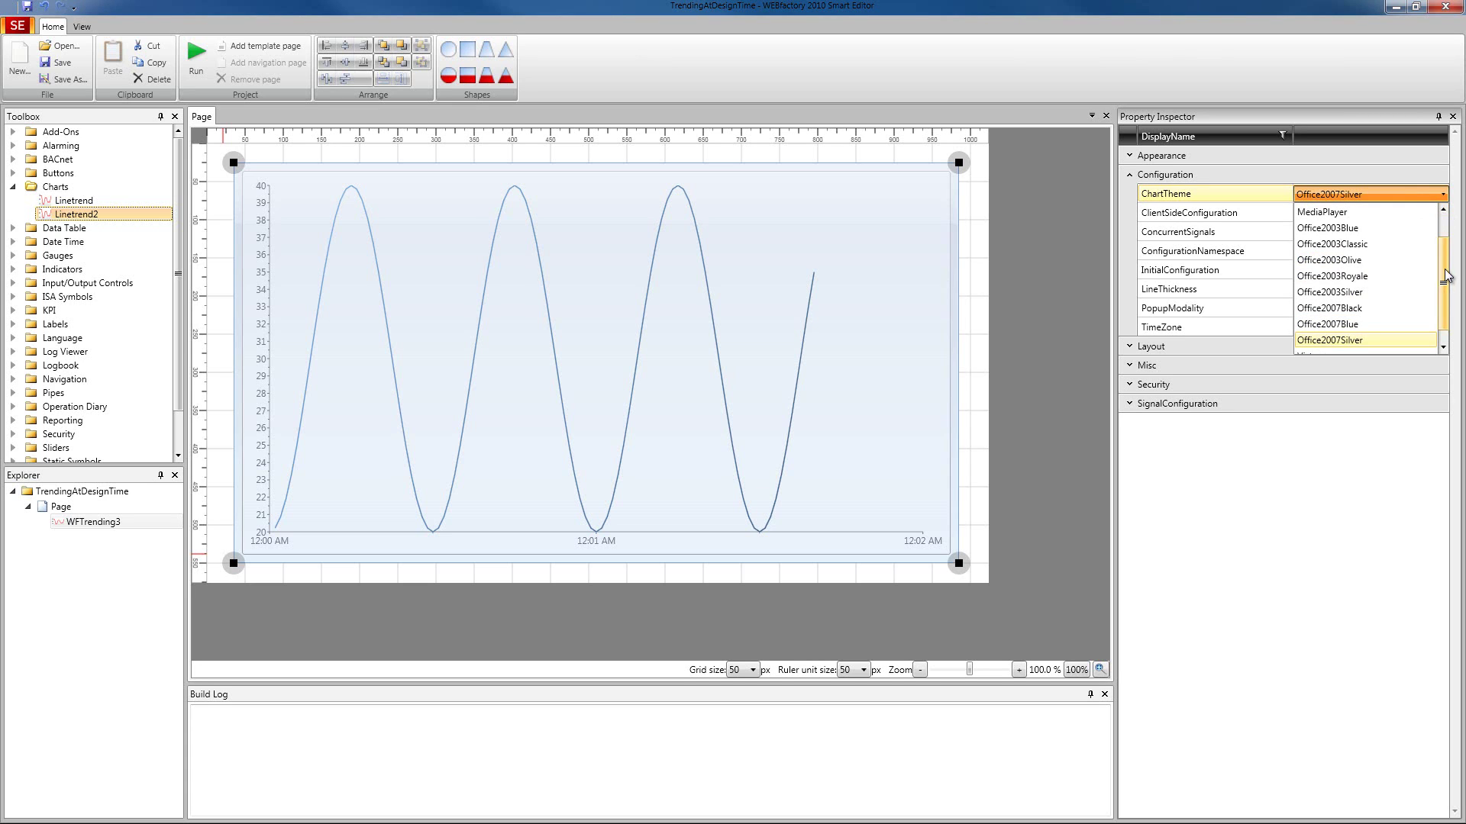
left_click_drag(1446, 253, 1447, 231)
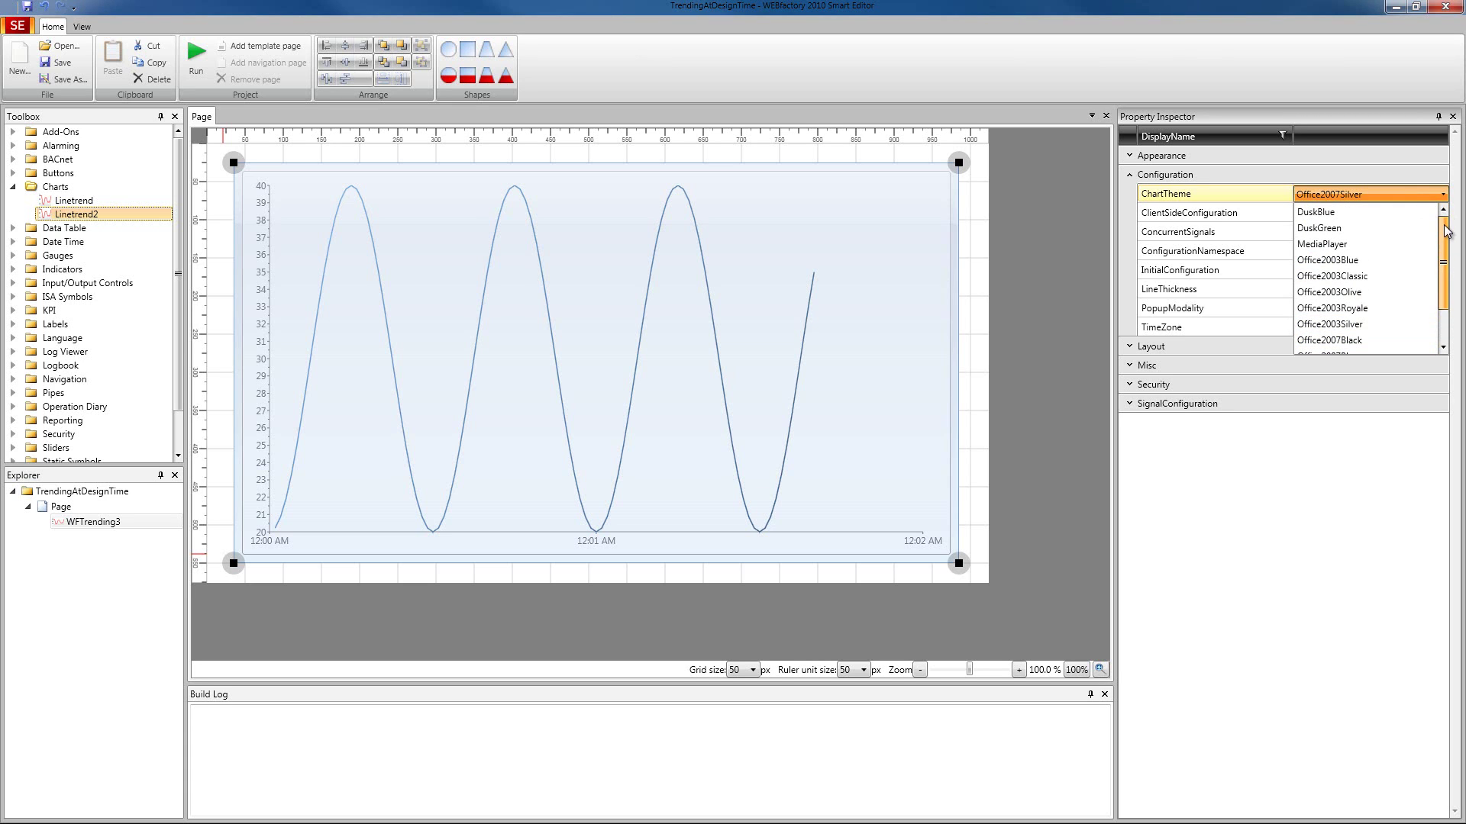
left_click(1399, 229)
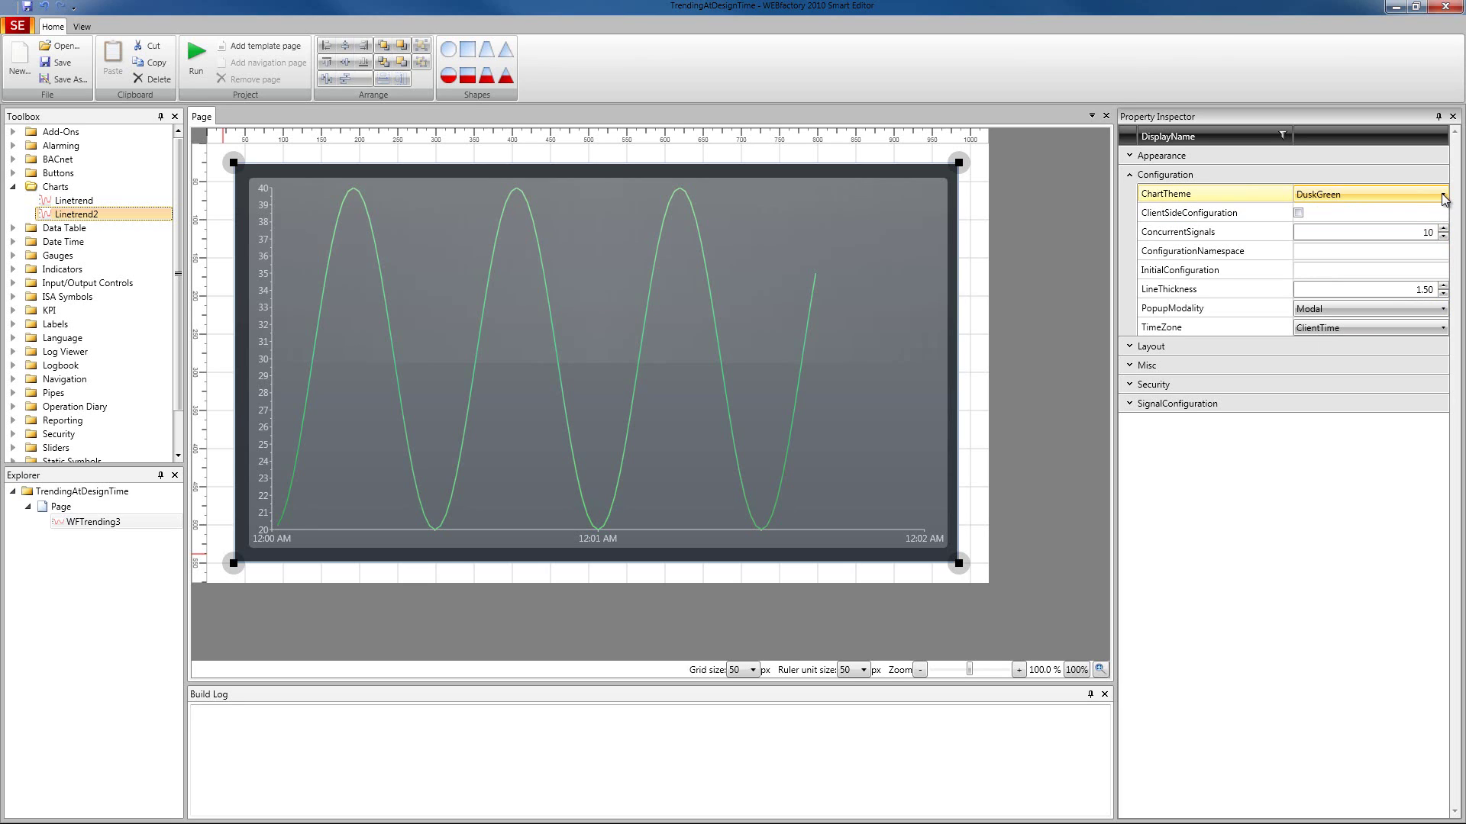
Change the trend chart's ChartTheme to Office2007Black
left_click(1442, 197)
scroll(1367, 282, "down", 2)
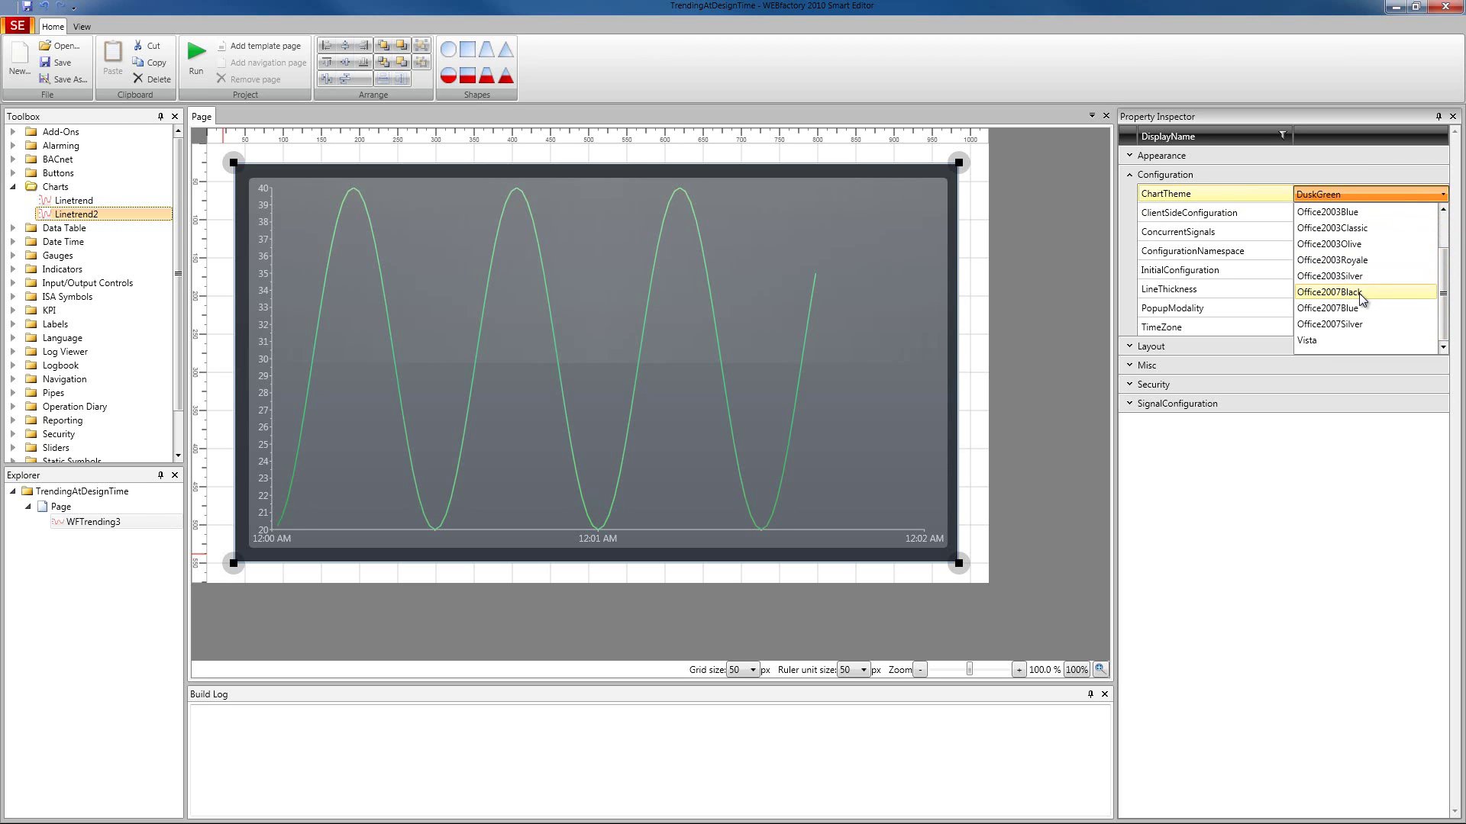
left_click(1359, 293)
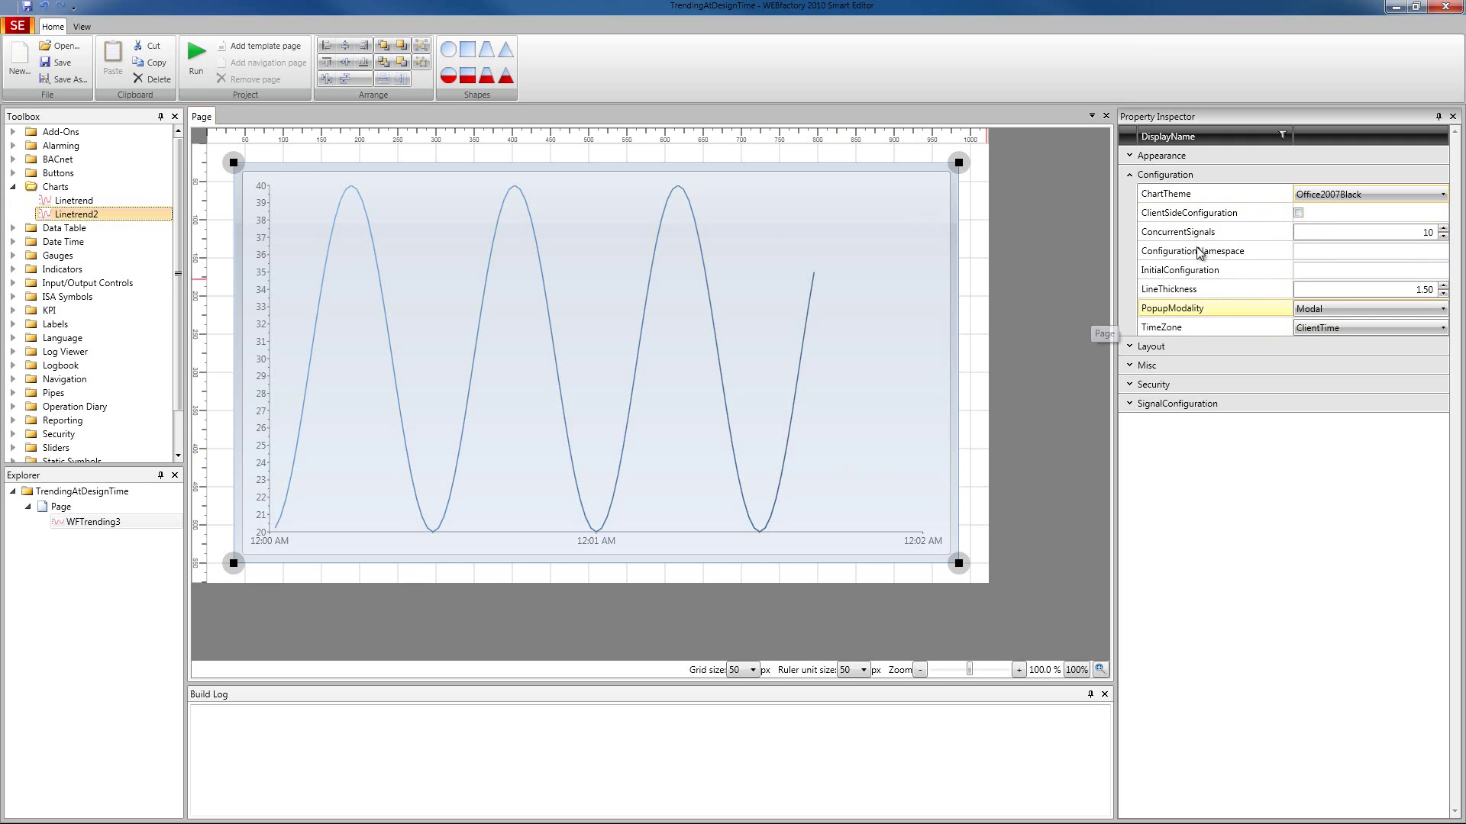
Examine the chart's remaining Configuration properties, from ClientSideConfiguration to LineThickness, including the available PopupModality and TimeZone options
left_click(1298, 214)
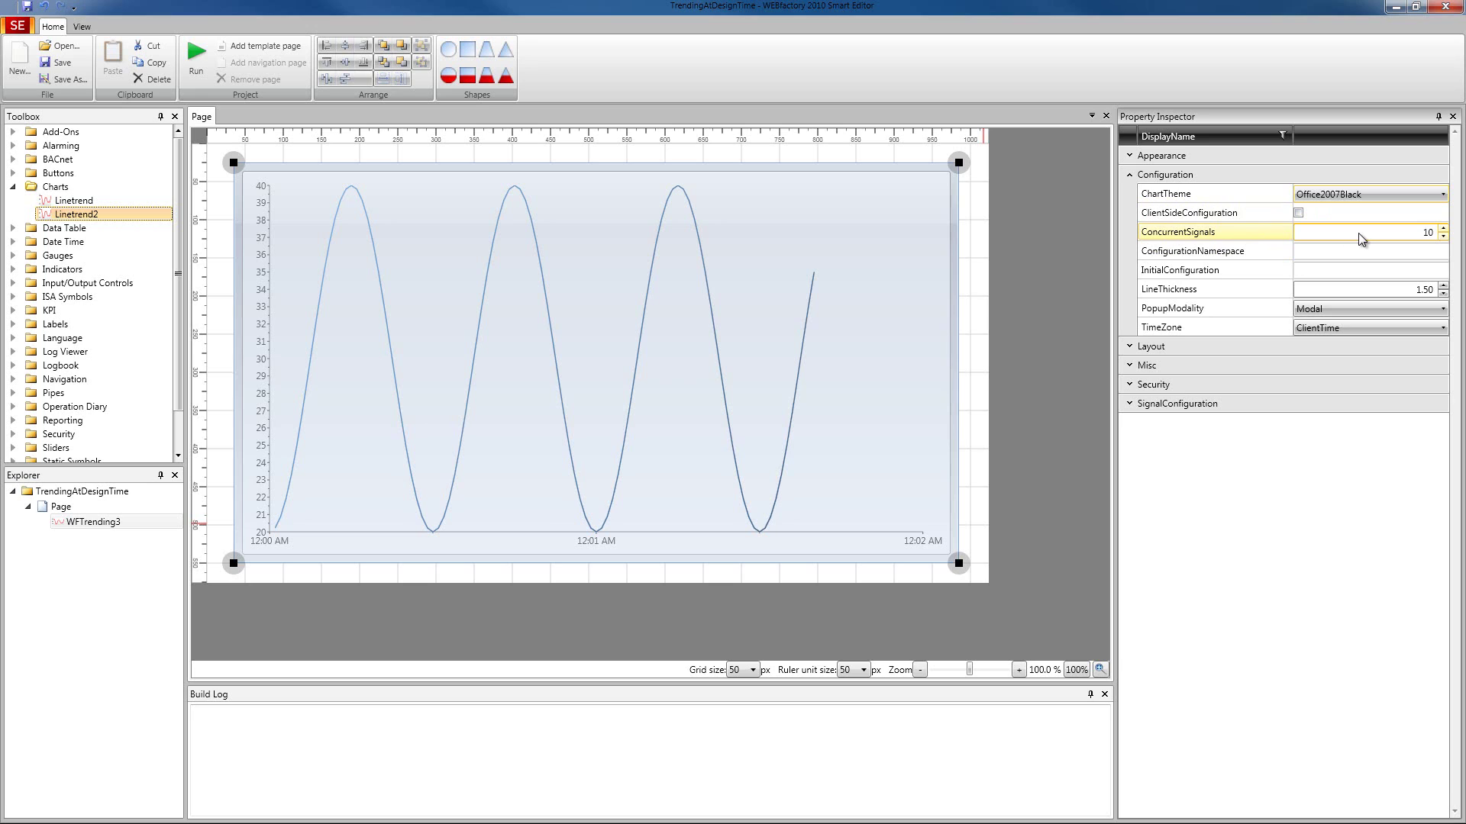
left_click(1377, 232)
left_click(1363, 254)
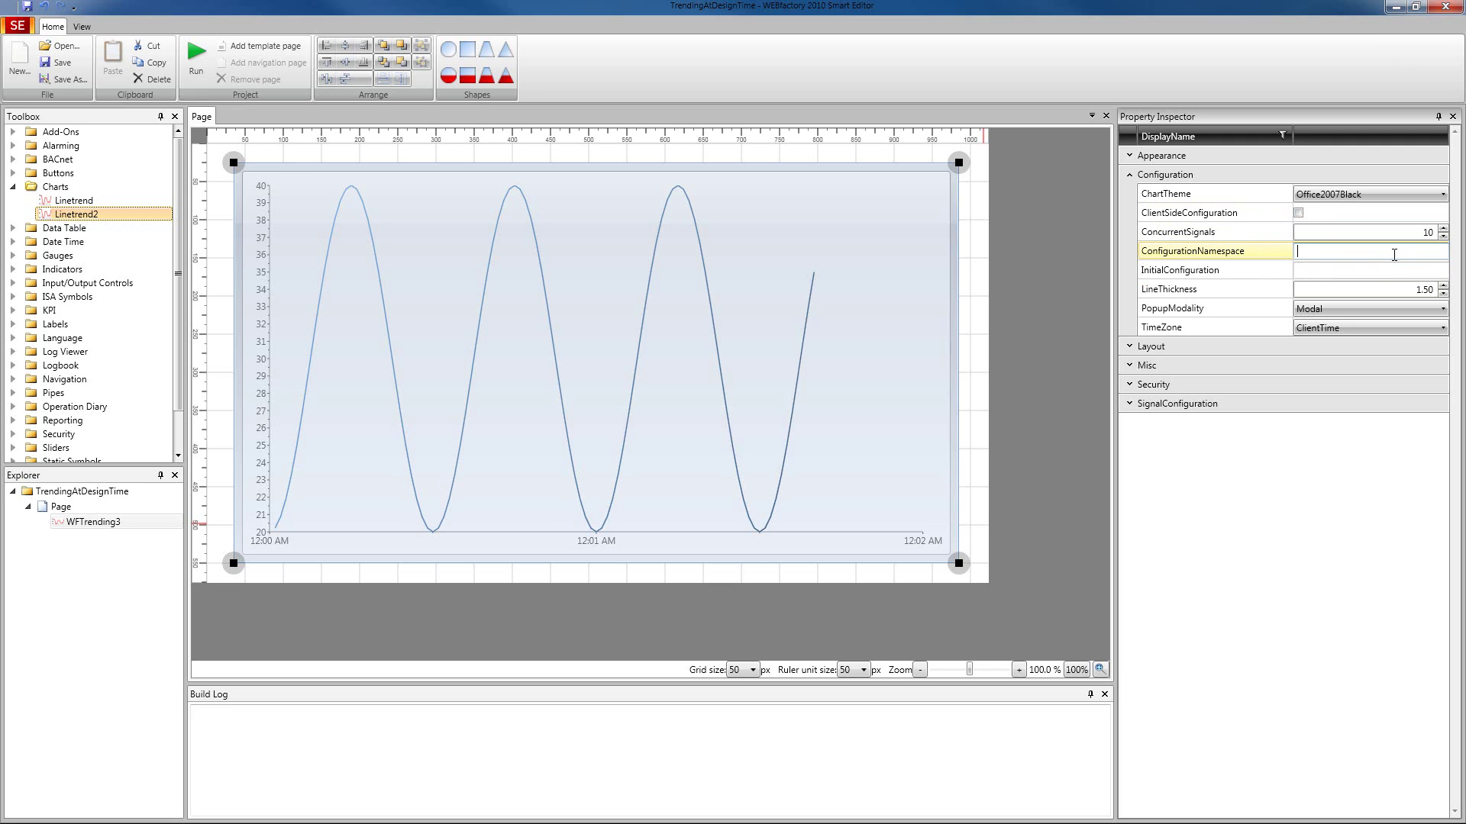
left_click(1276, 269)
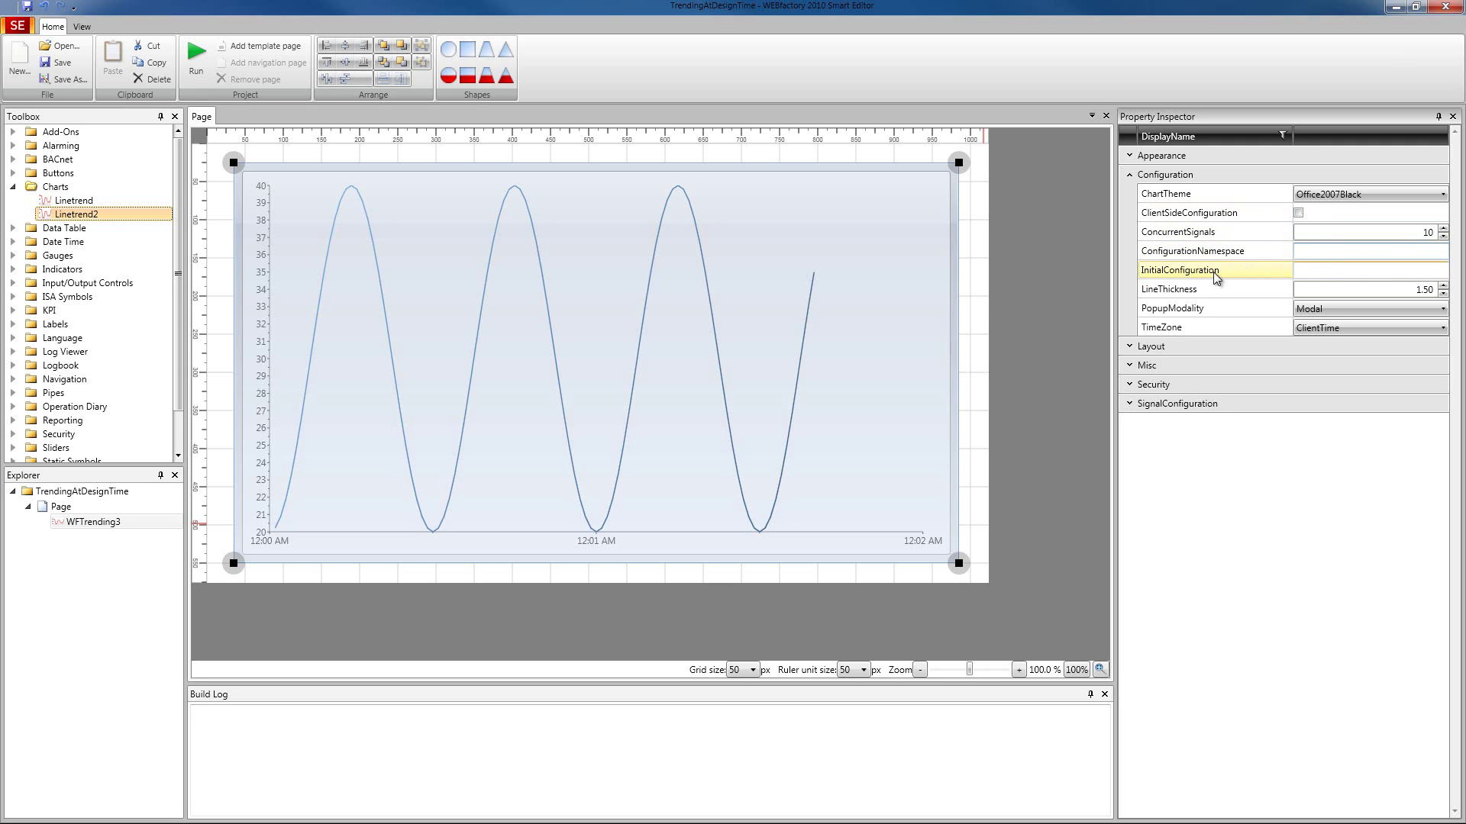
left_click(1321, 272)
left_click(1222, 293)
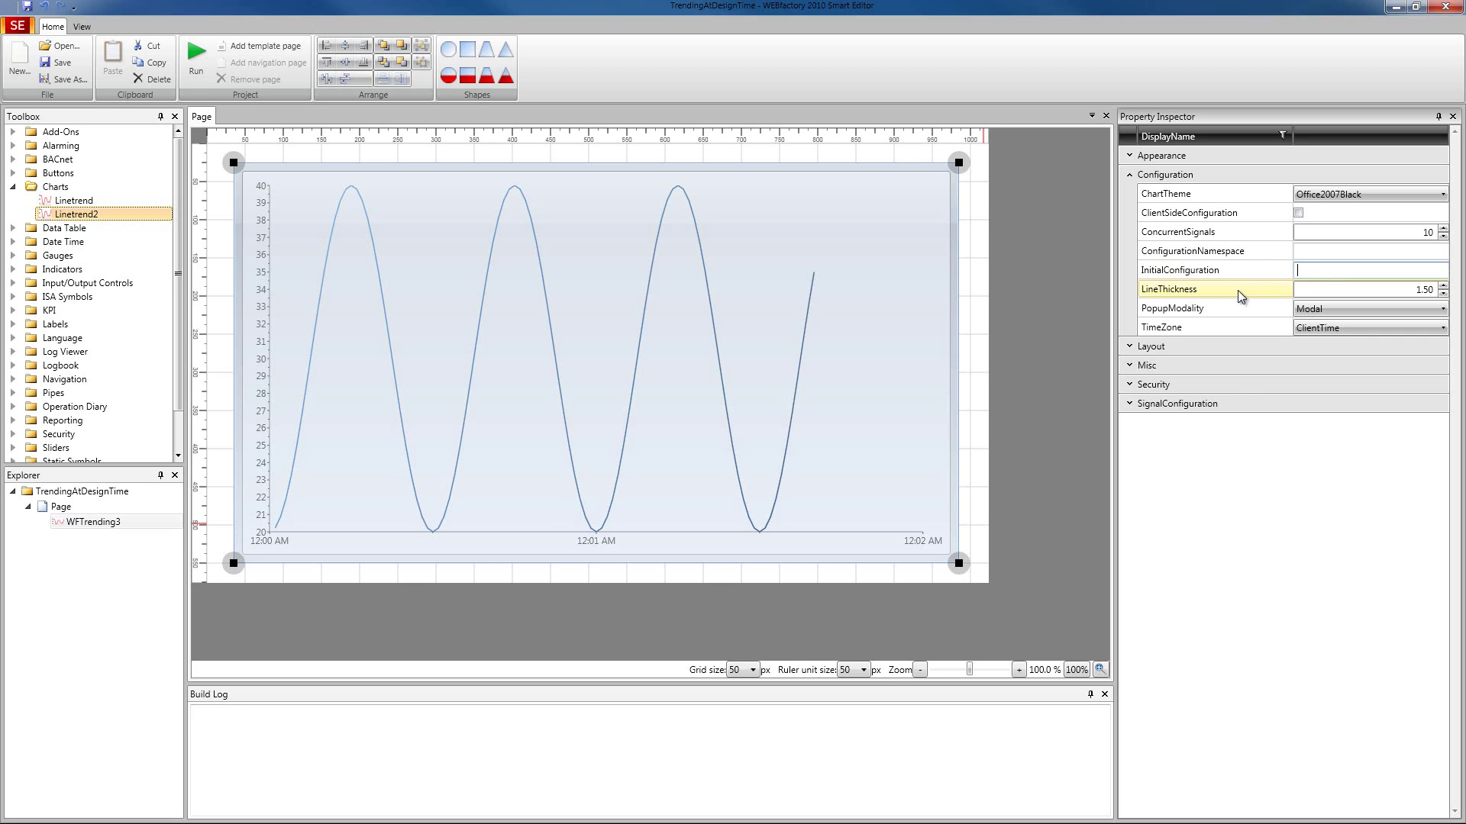
left_click(1416, 293)
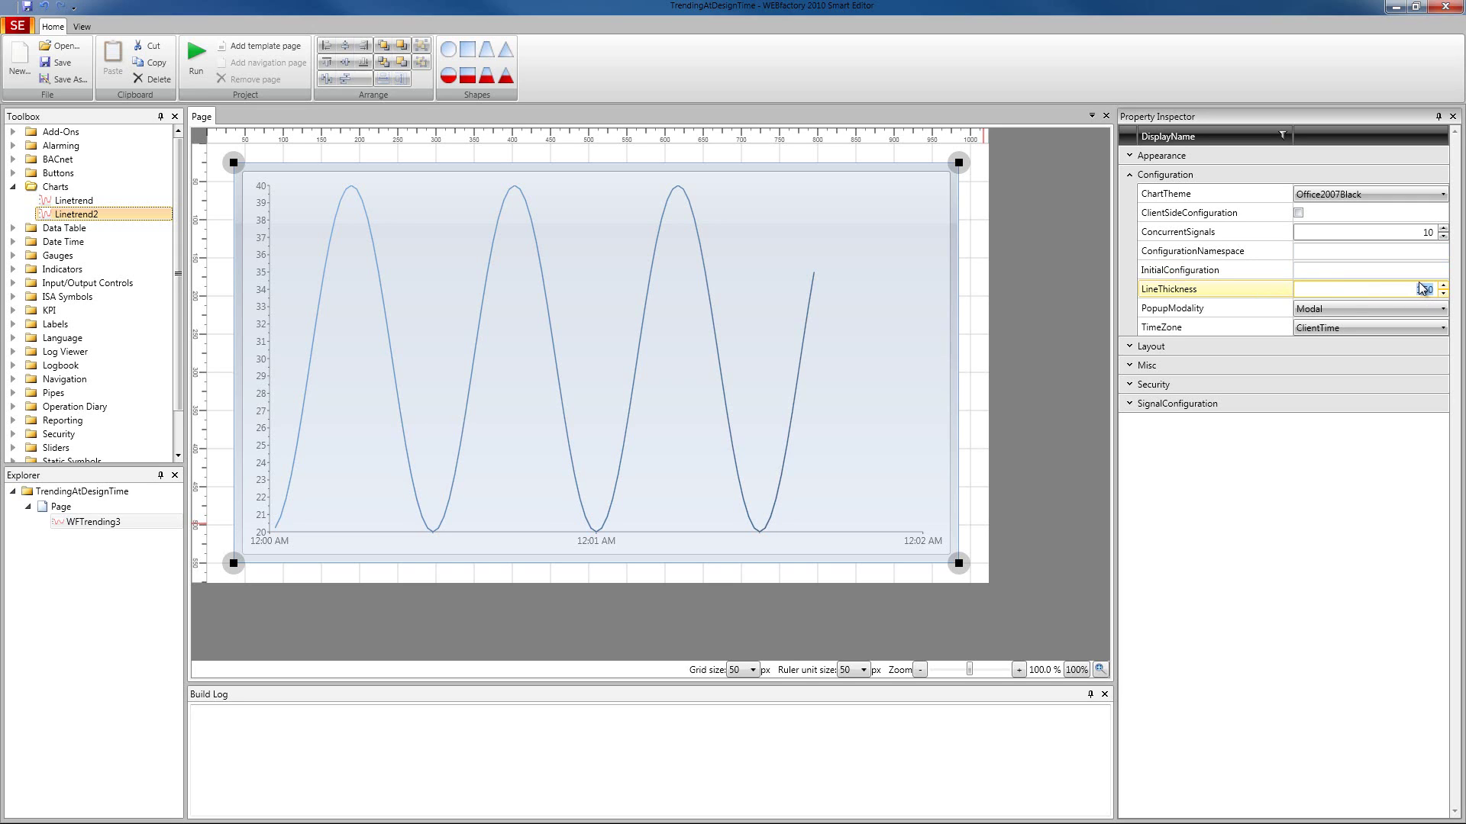
left_click(1404, 309)
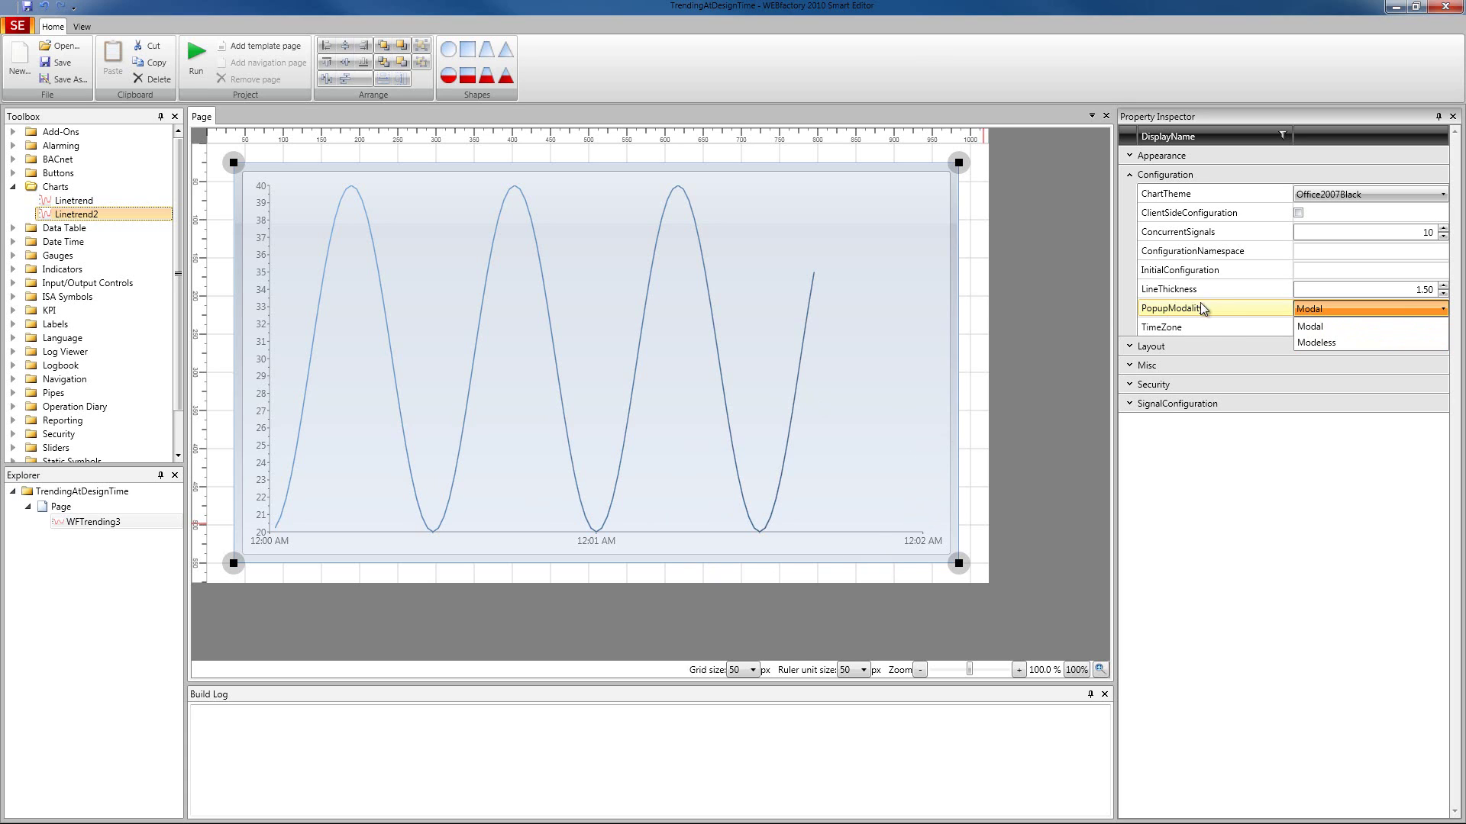
left_click(1219, 326)
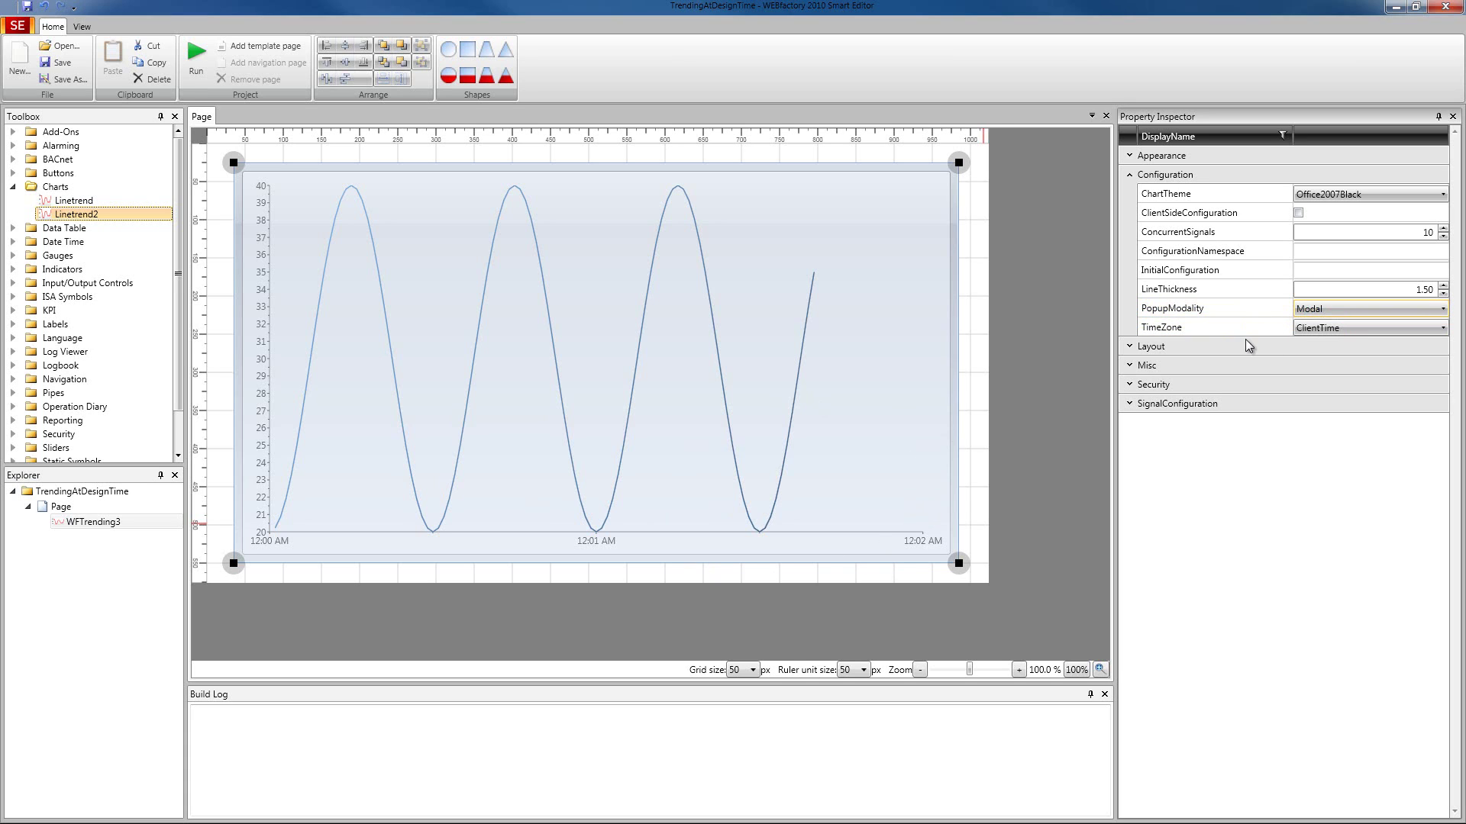
left_click(1370, 330)
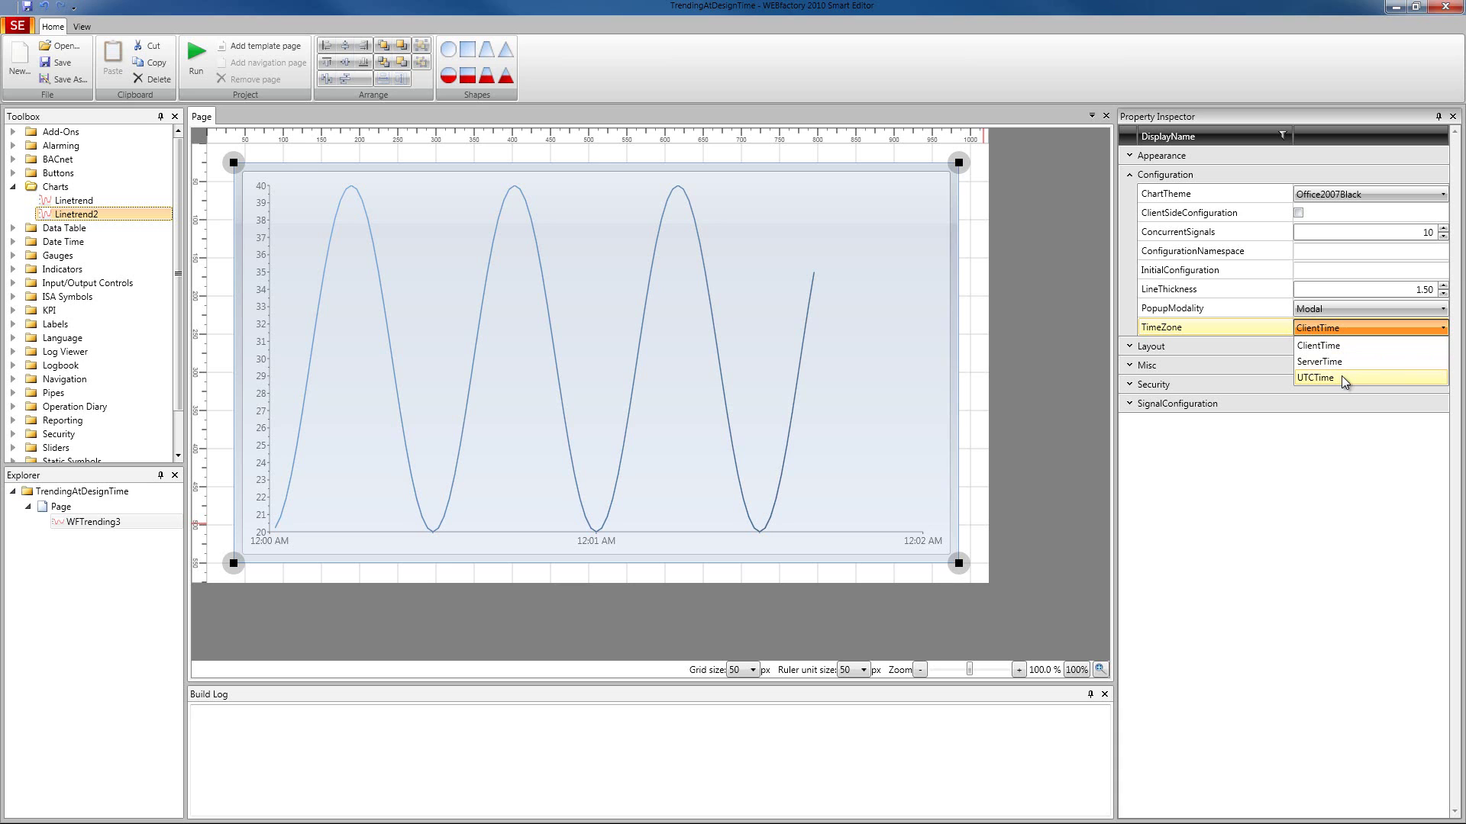
left_click(1225, 432)
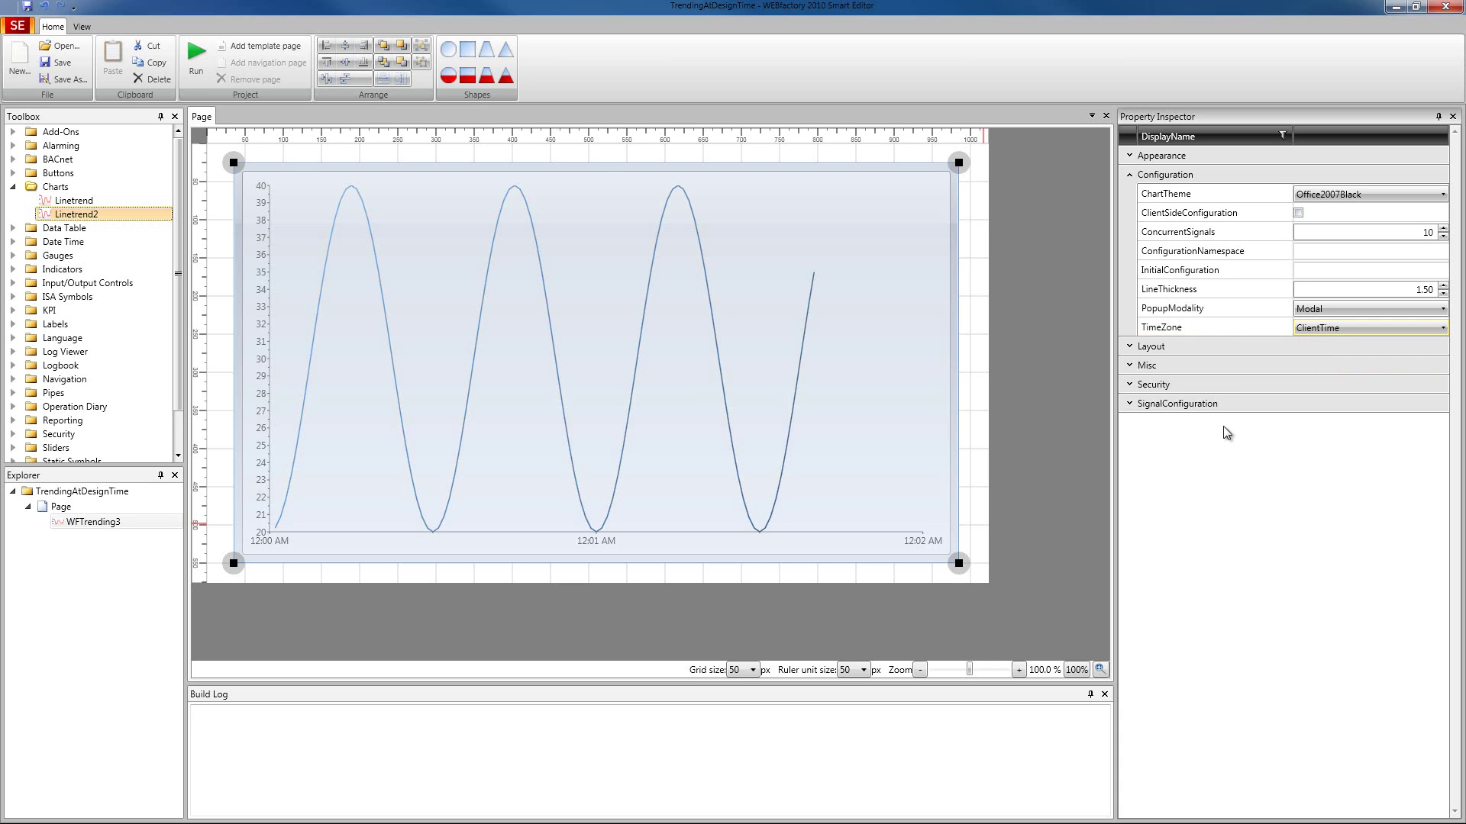
Turn off IsVisible for the TimeRange item in the chart's security ButtonSettings
left_click(1164, 383)
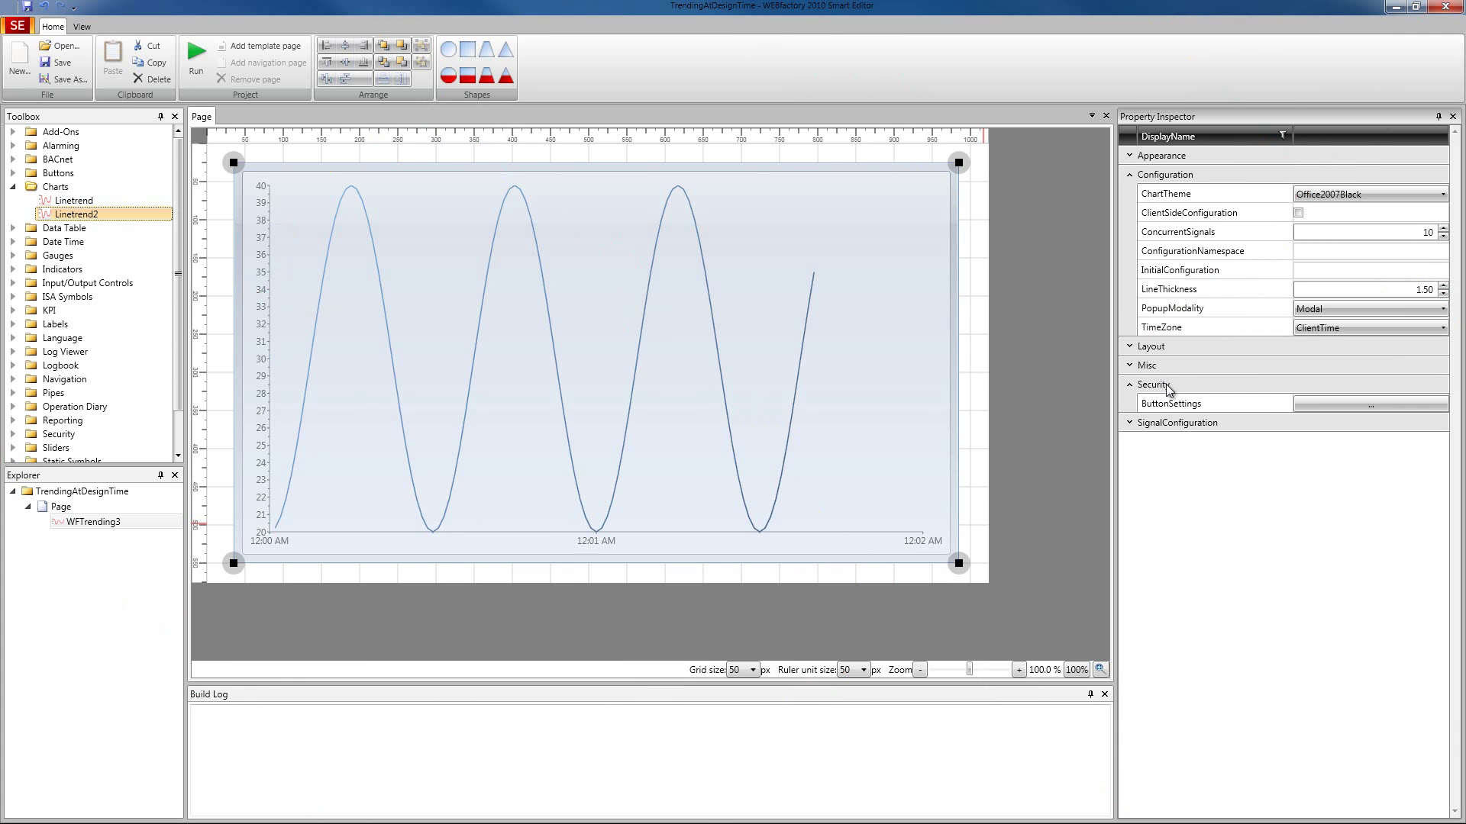
left_click(1345, 404)
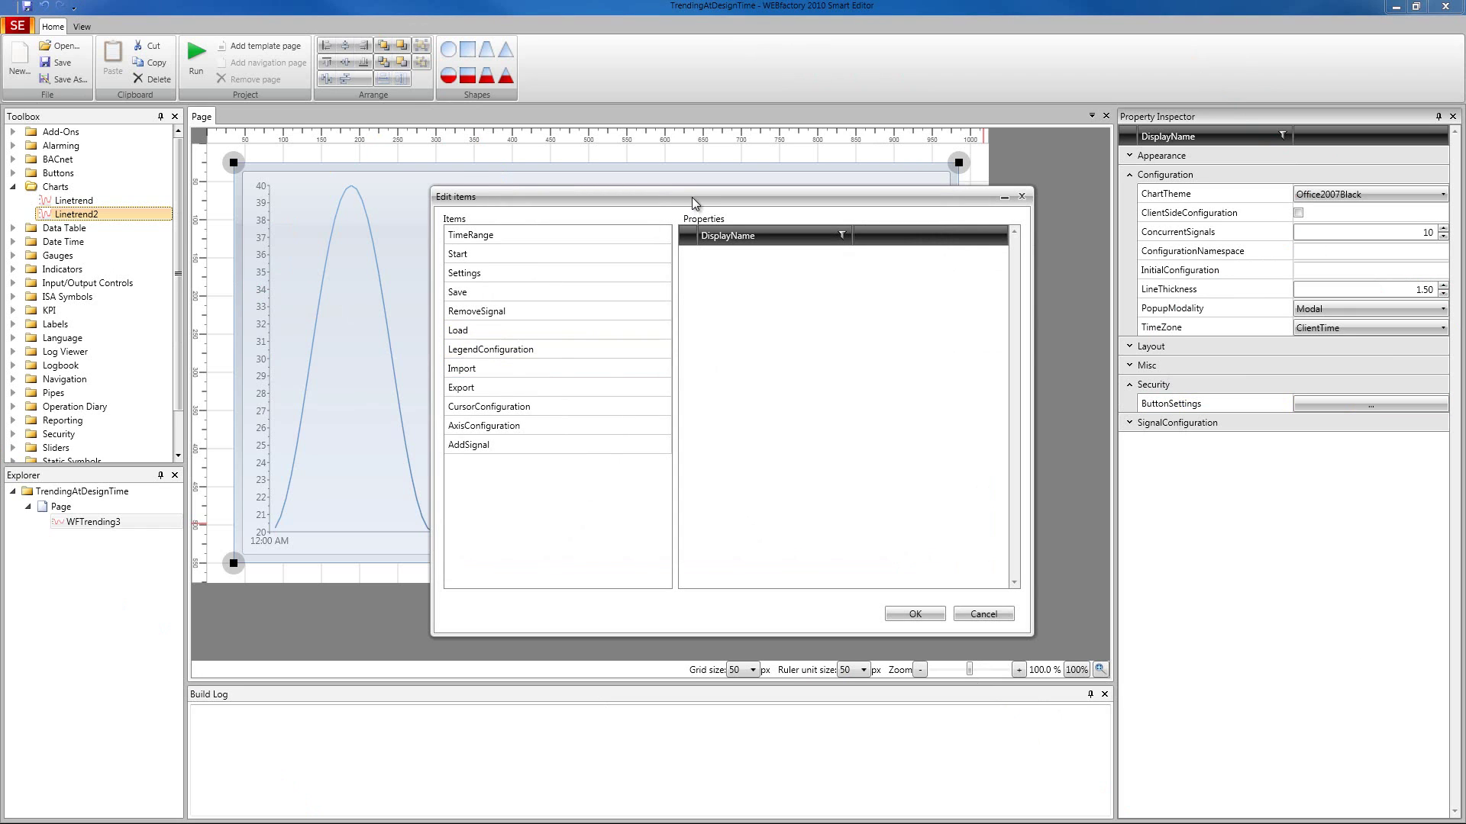
left_click_drag(692, 197, 593, 124)
left_click(429, 162)
left_click_drag(450, 127, 451, 153)
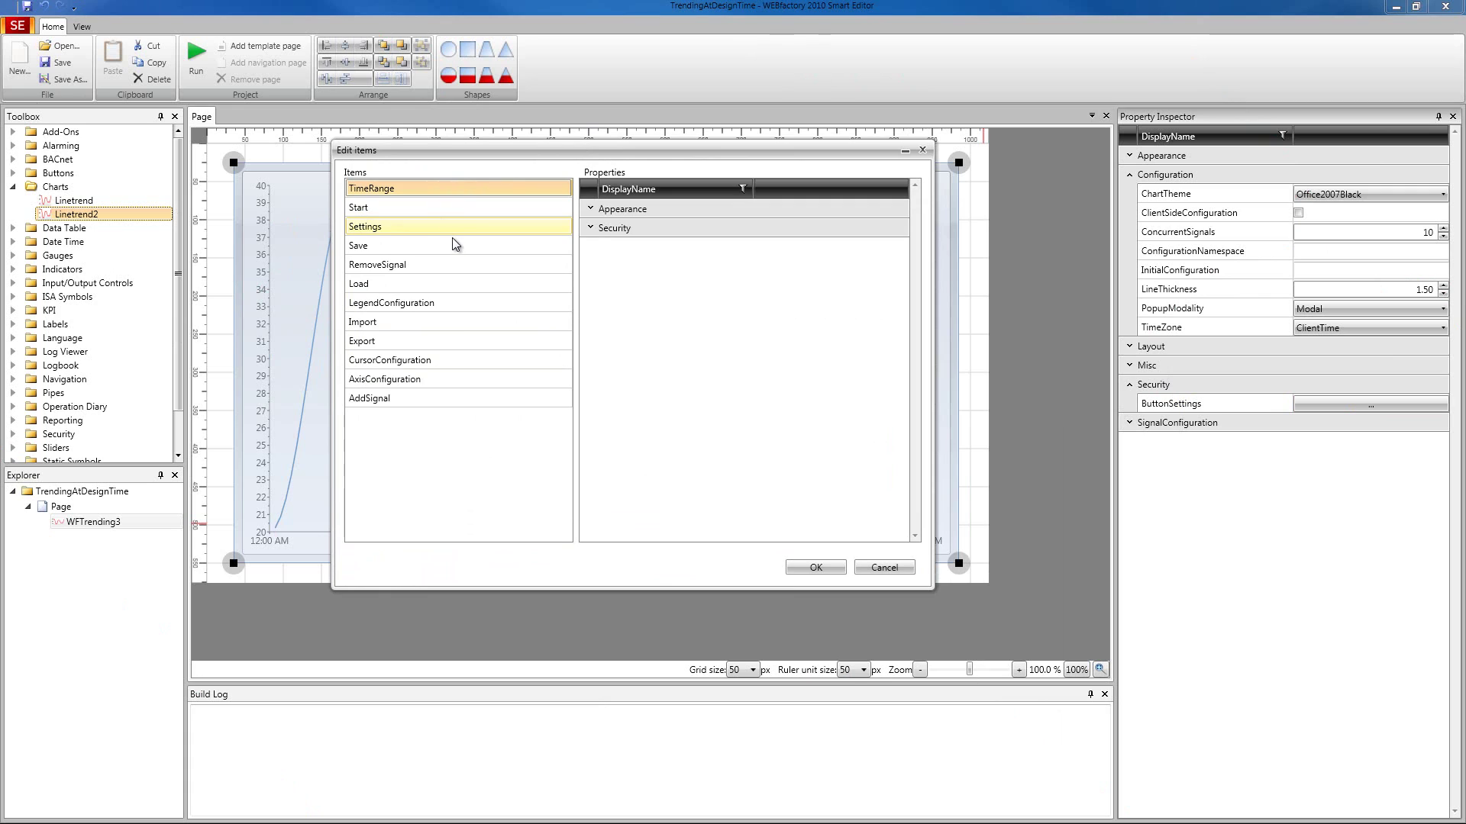
left_click(622, 211)
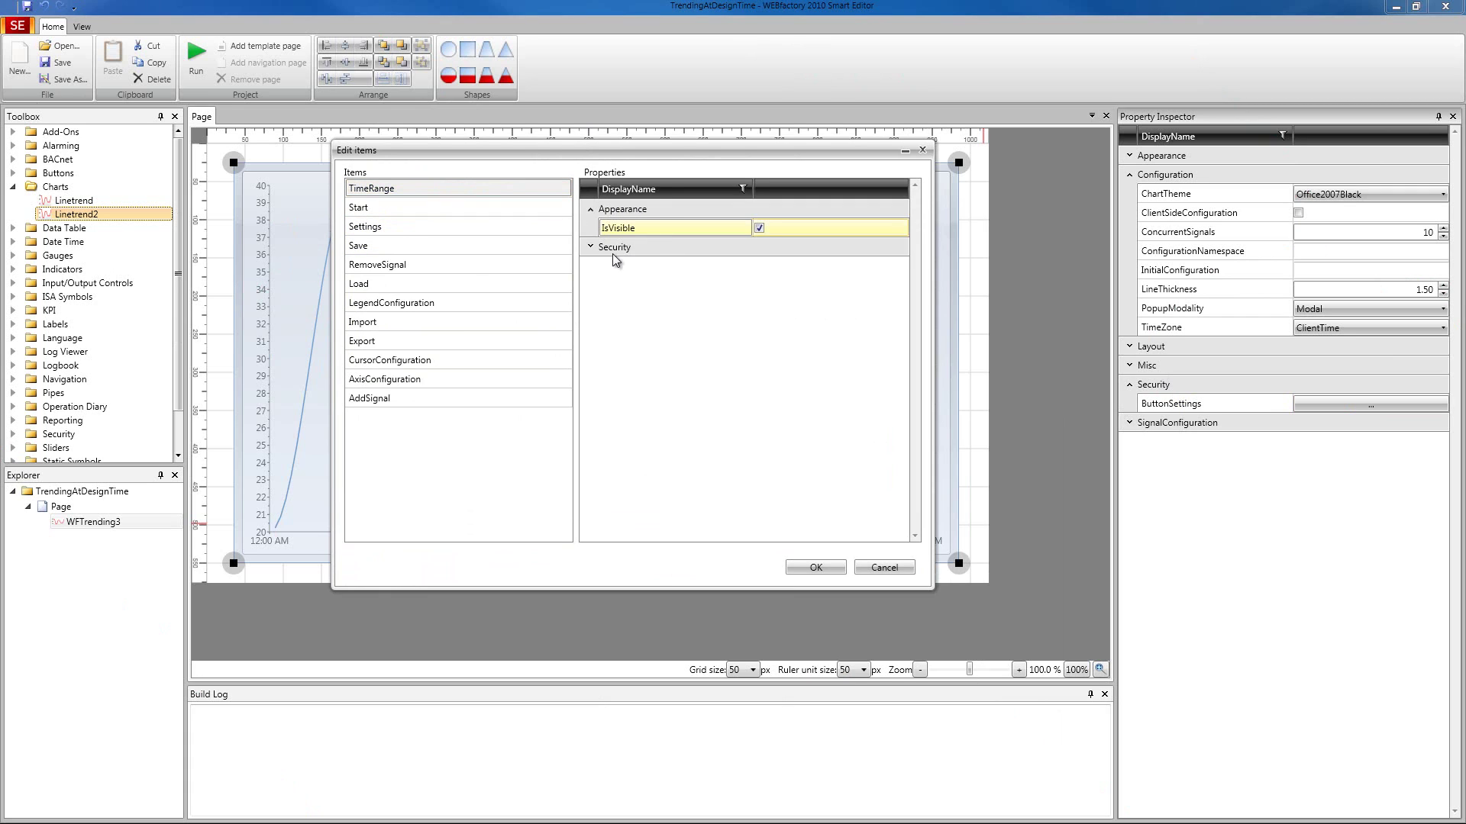
left_click(610, 248)
left_click(645, 226)
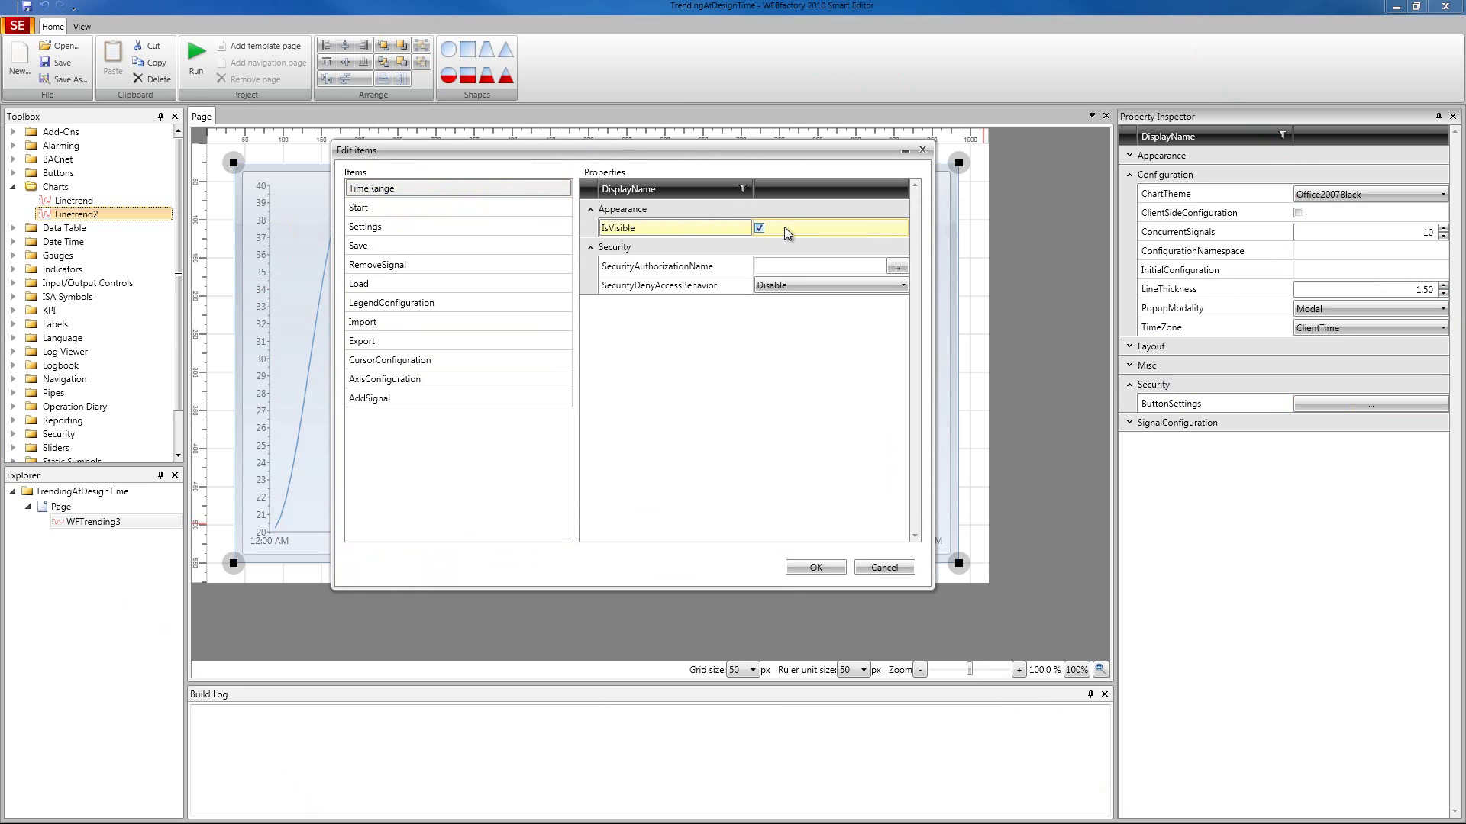
left_click(761, 228)
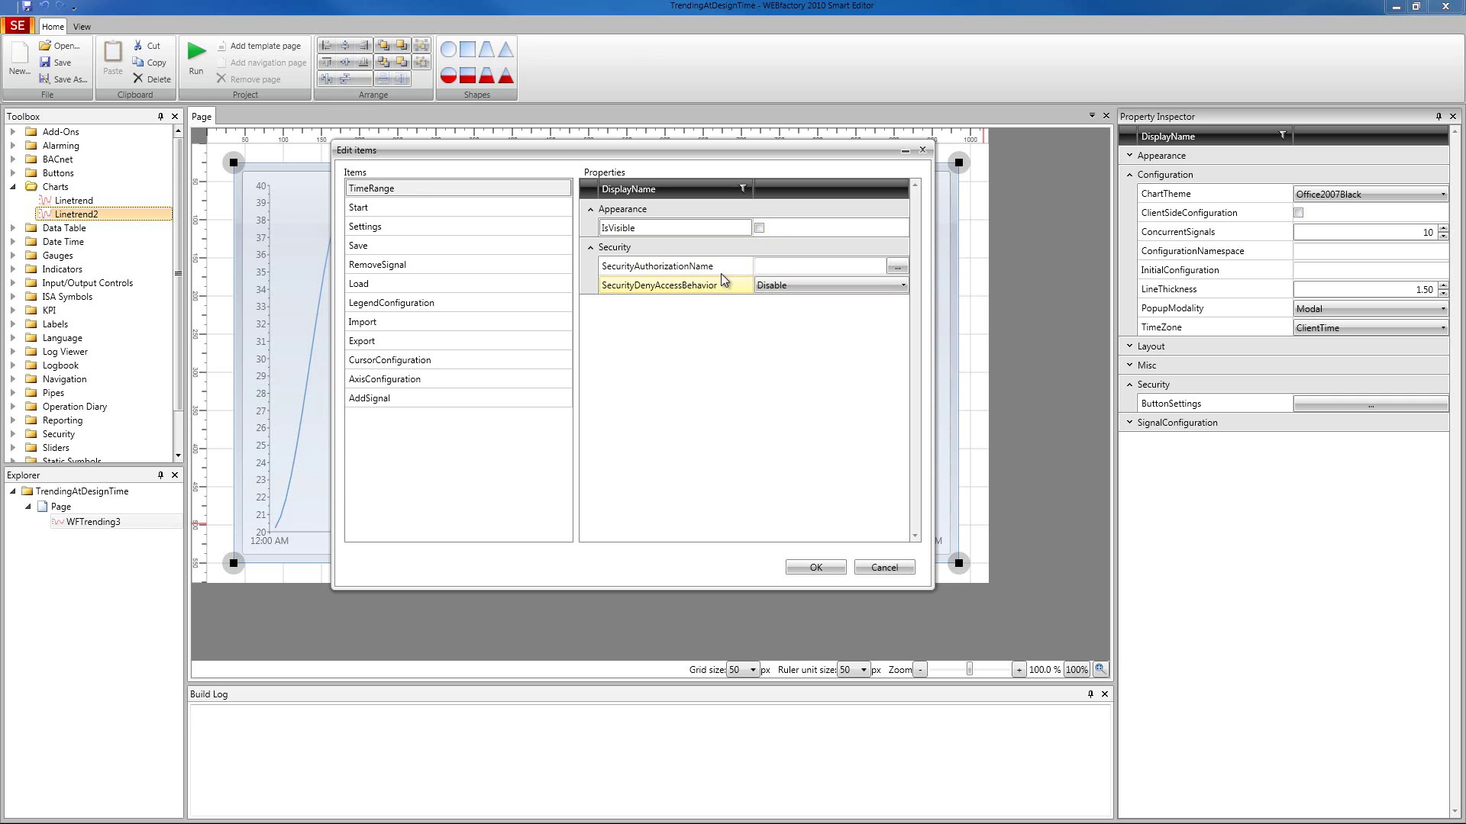
Review TimeRange's authorization name and deny-access behavior options, and check the Export, Import and LegendConfiguration items before leaving the button settings
left_click(777, 266)
left_click(789, 293)
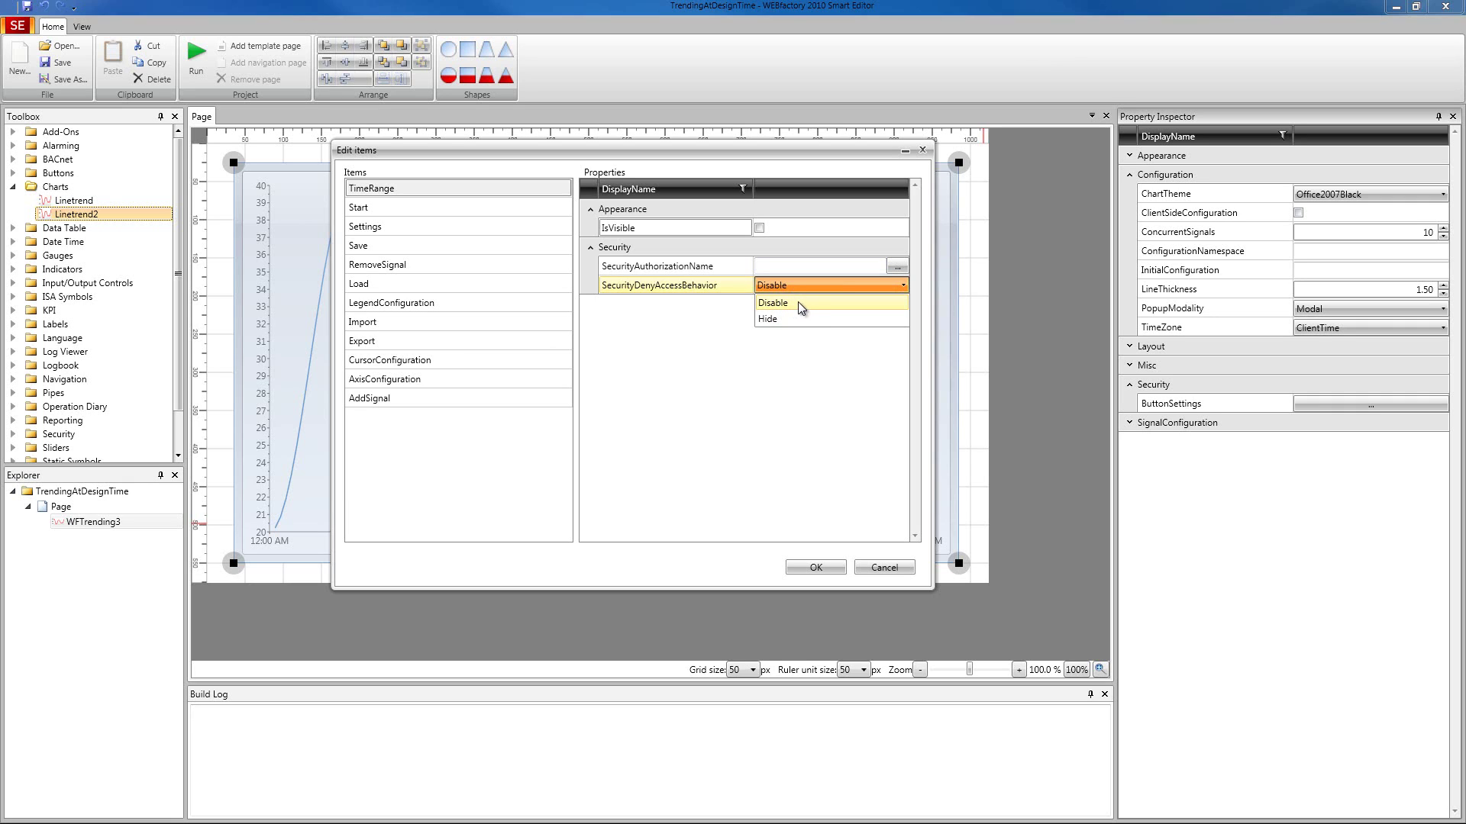
left_click(796, 339)
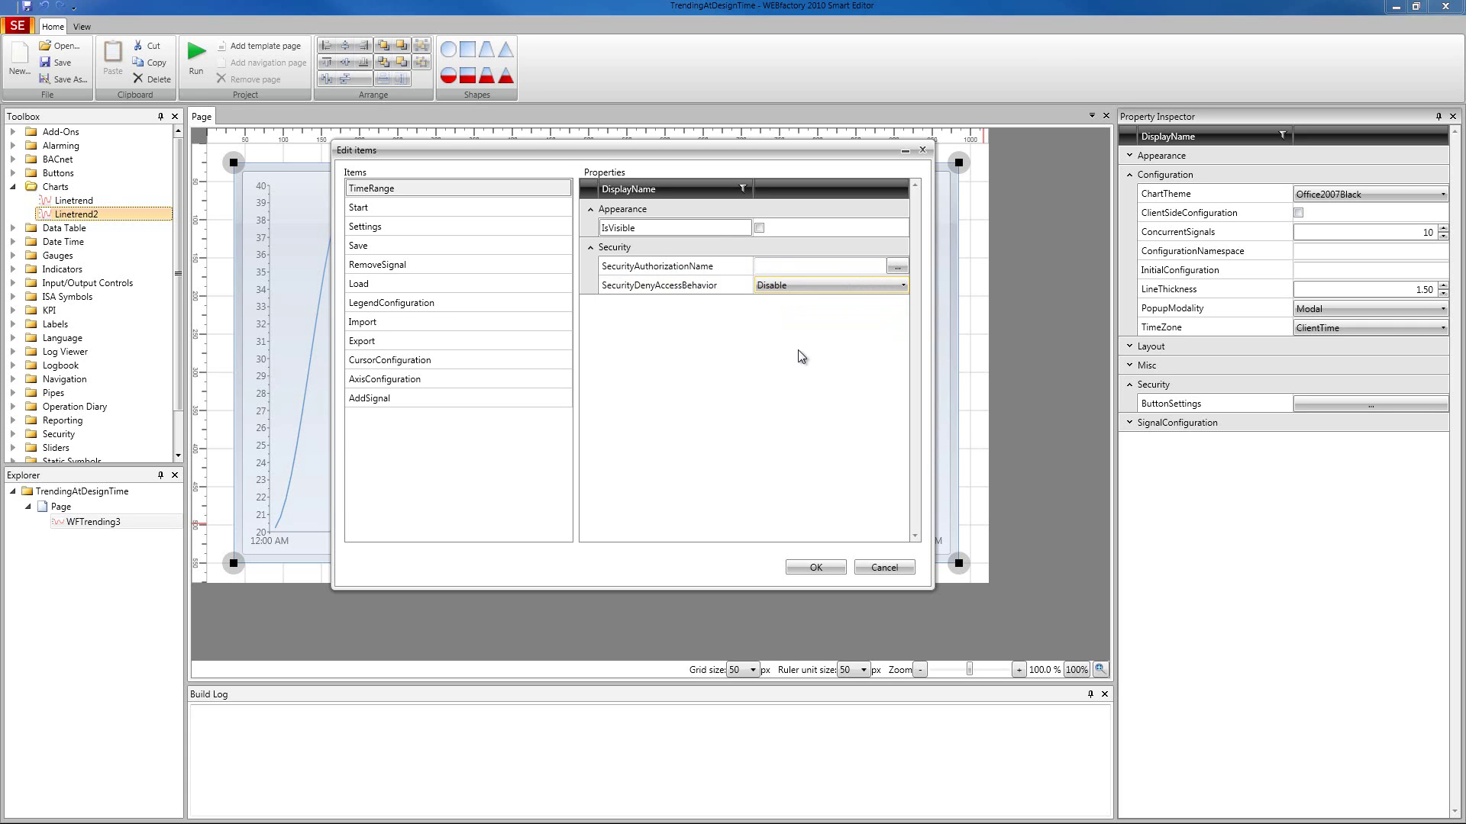
left_click(451, 342)
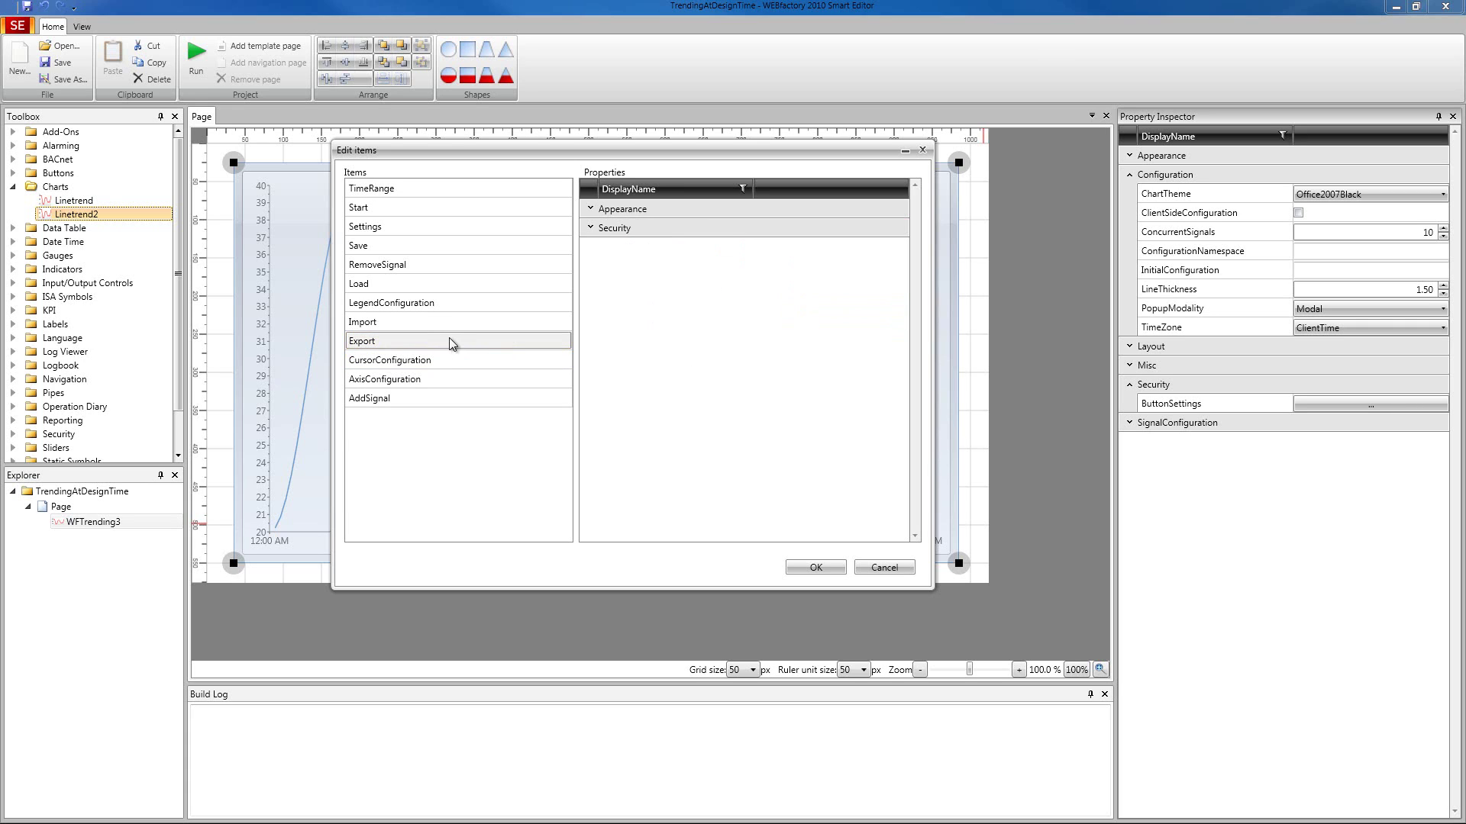
left_click(447, 322)
left_click(444, 306)
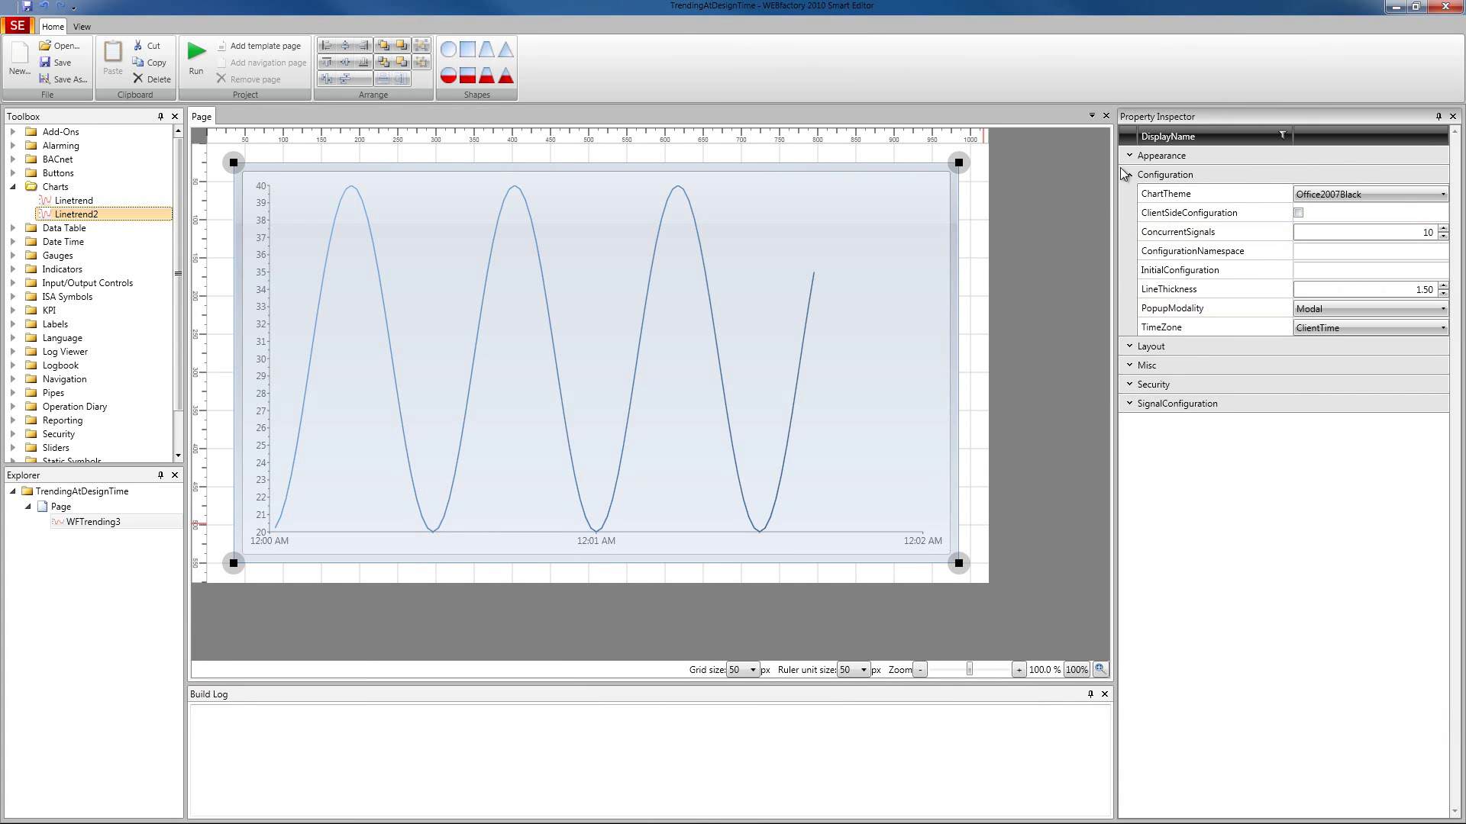
Enable all remaining column options in the chart's SignalConfiguration properties, from ShowAverageLineColumn through ShowUnitColumn
left_click(1130, 175)
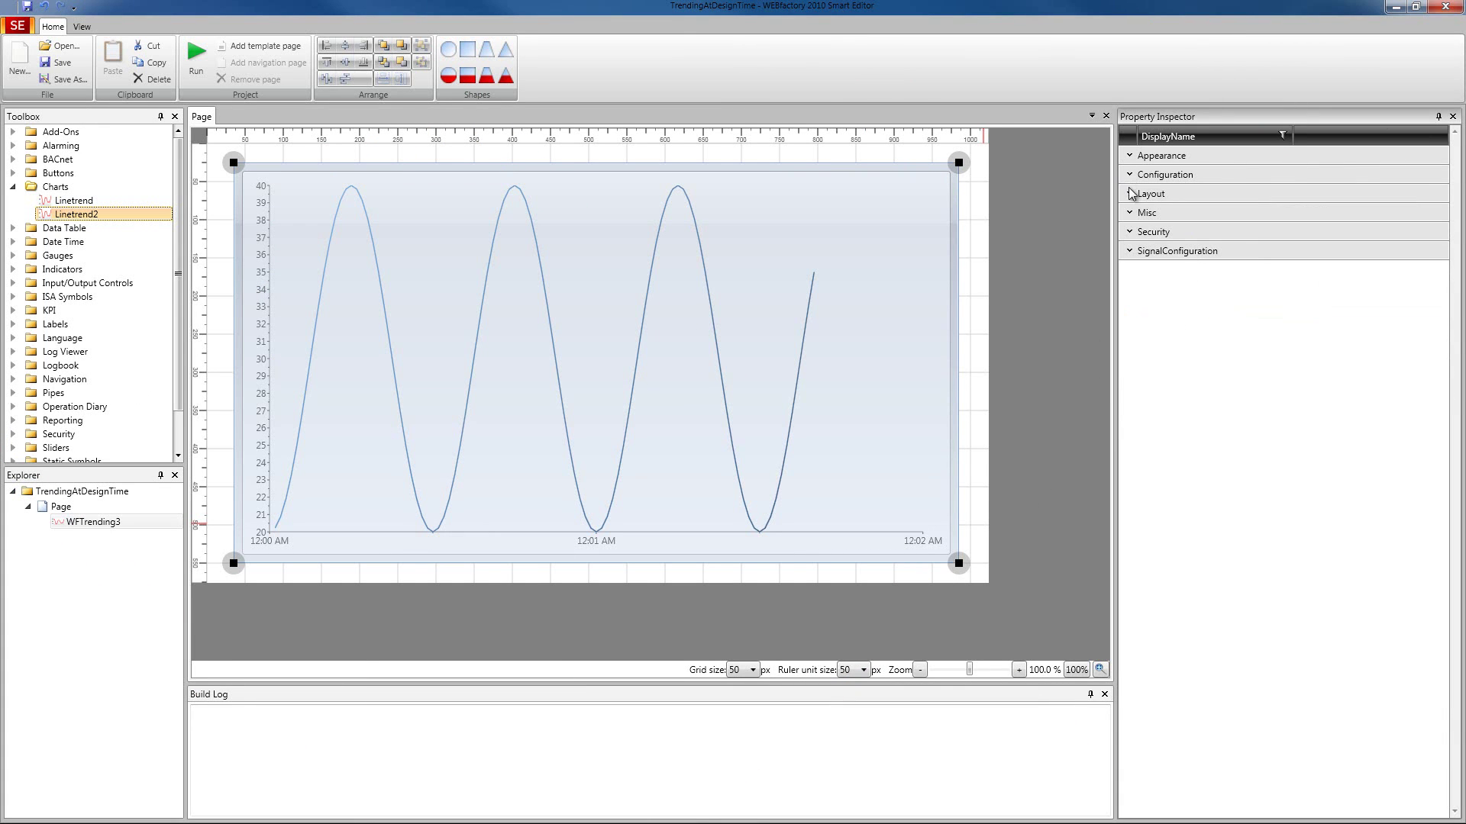
left_click(1154, 250)
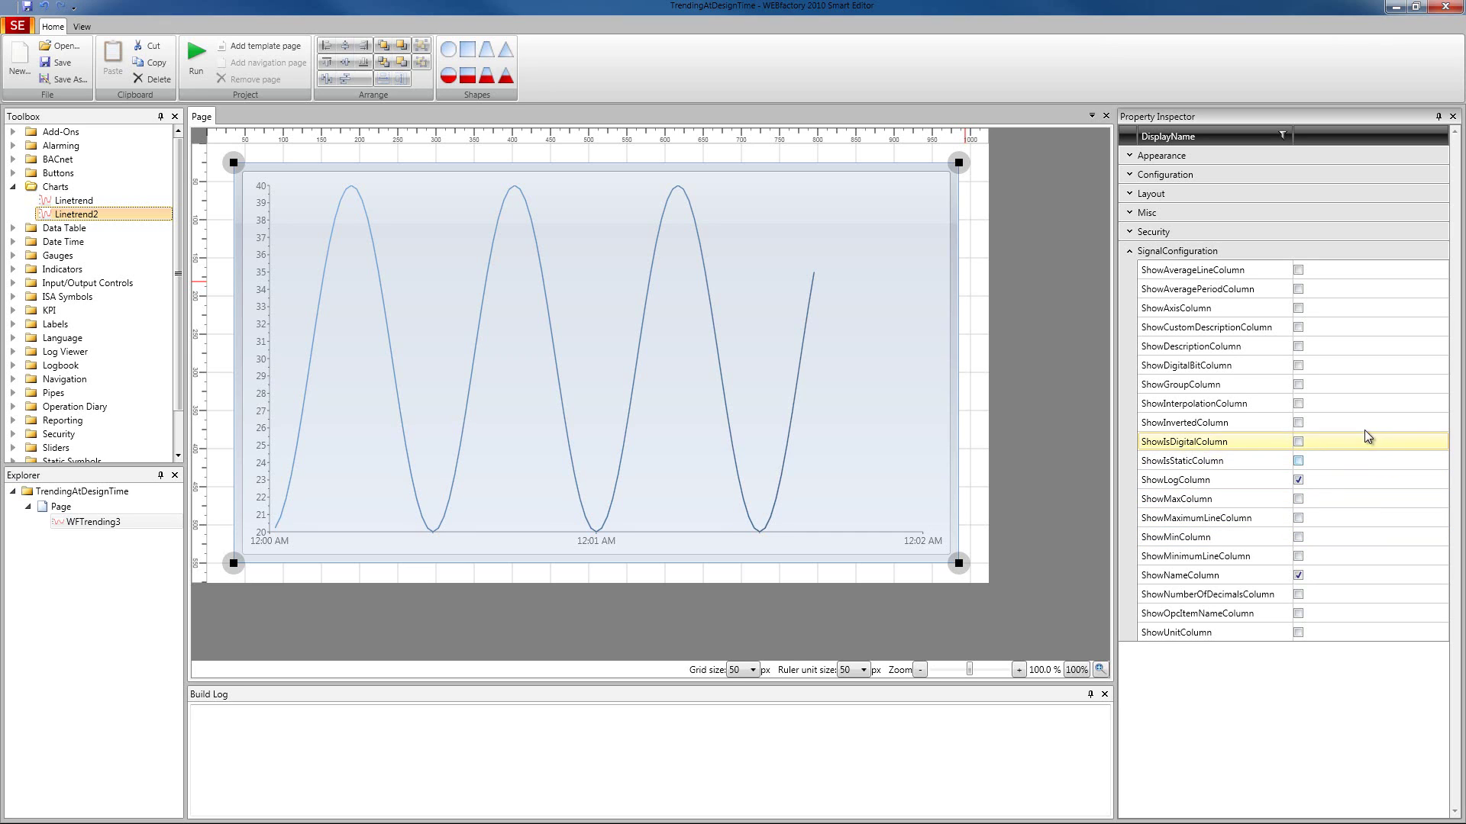
left_click(1299, 271)
left_click(1298, 289)
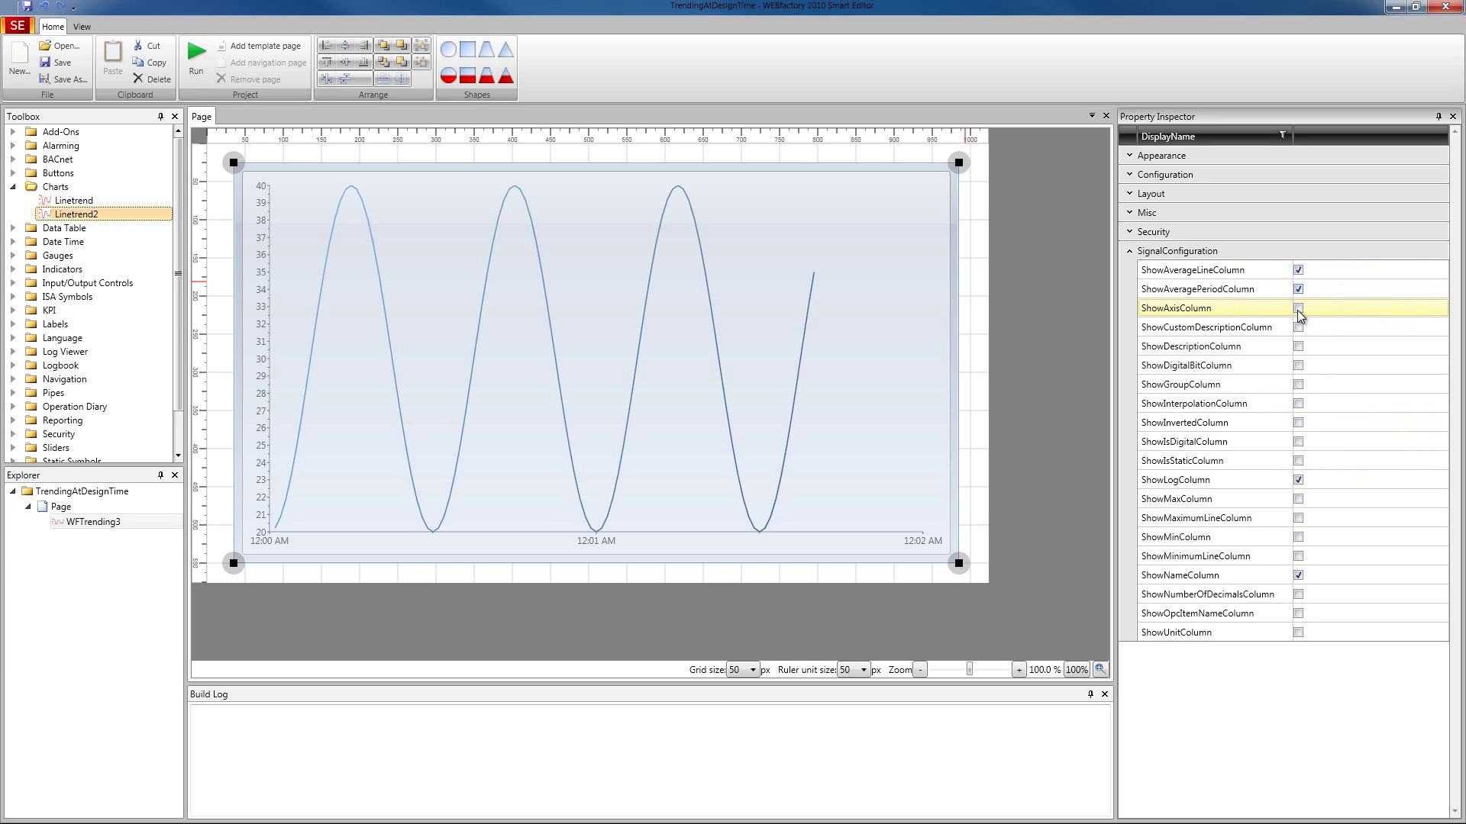
left_click(1297, 309)
left_click(1297, 327)
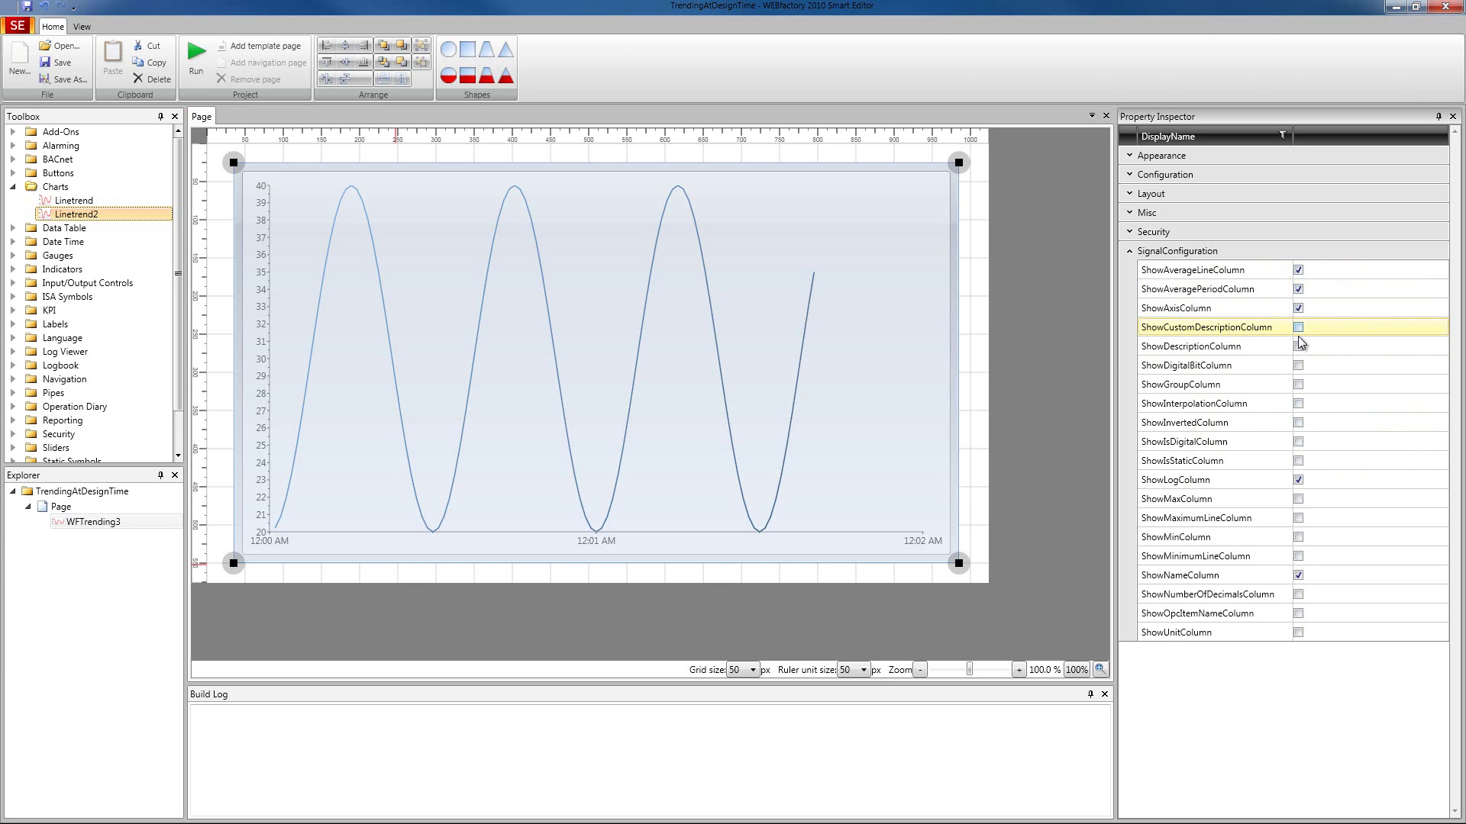
left_click(1297, 346)
left_click(1298, 385)
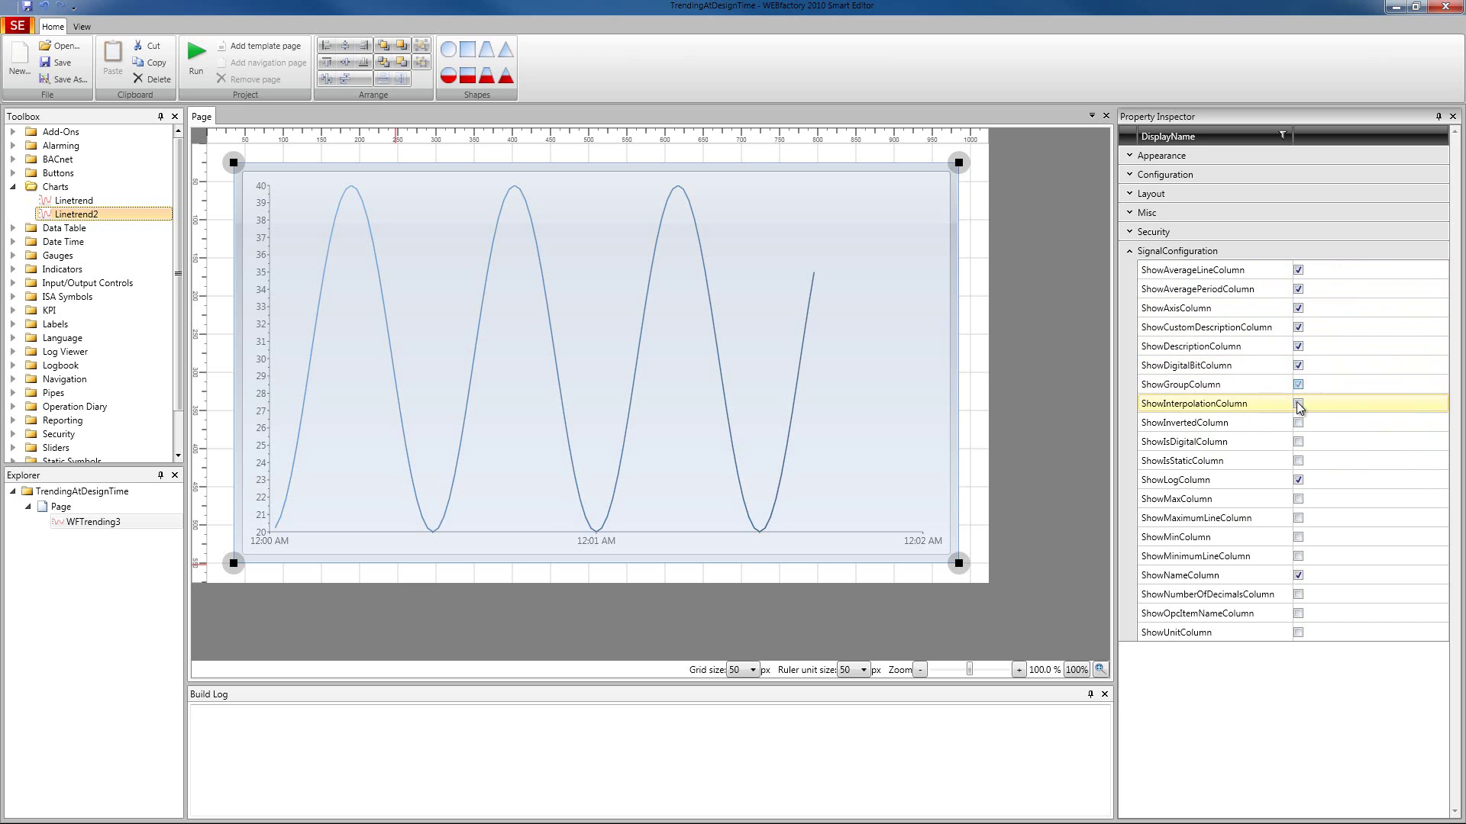
left_click(1297, 403)
left_click(1297, 423)
left_click(1297, 442)
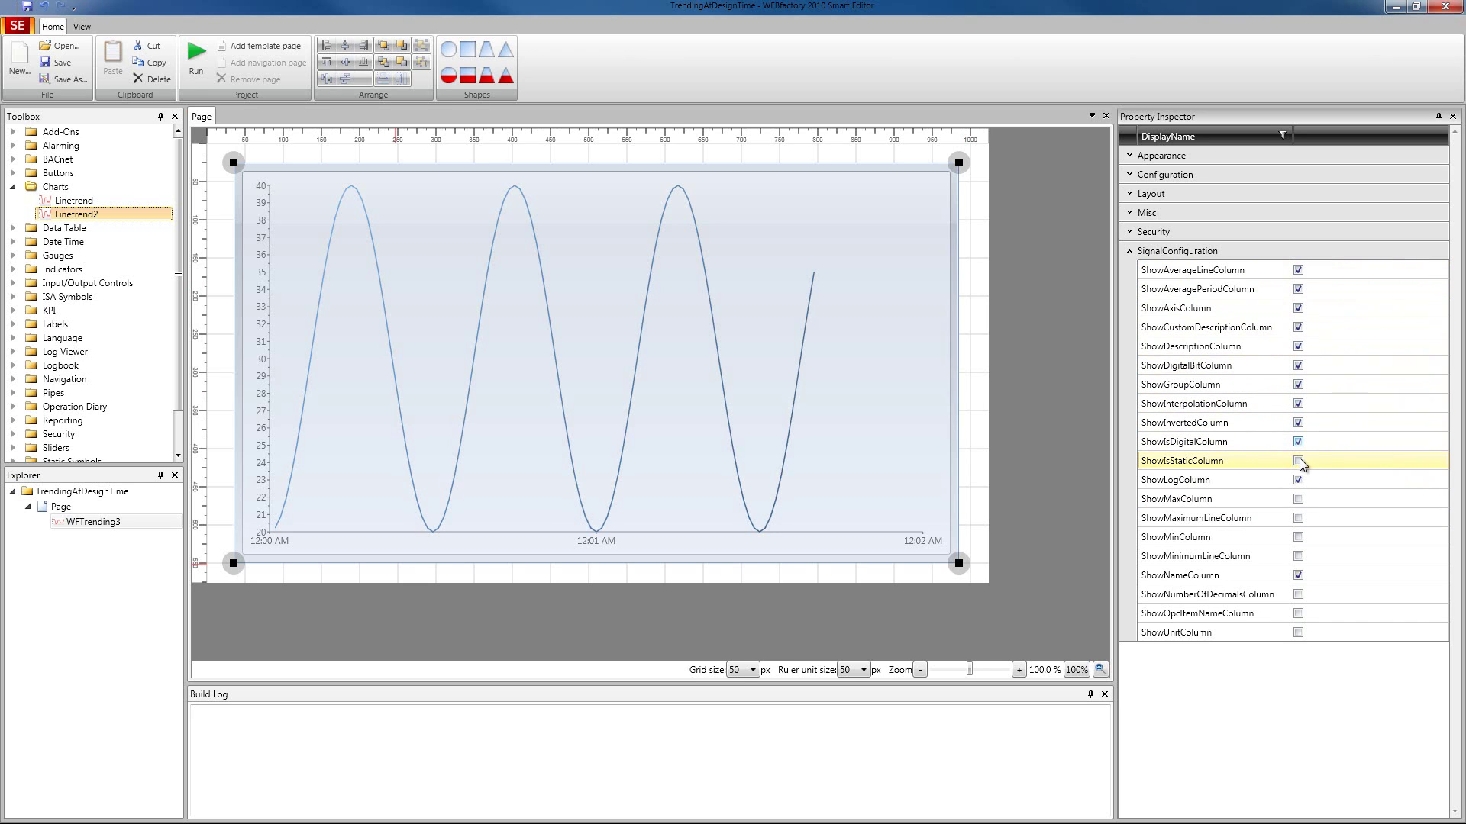
left_click(1297, 461)
left_click(1297, 500)
left_click(1298, 518)
left_click(1298, 538)
left_click(1298, 557)
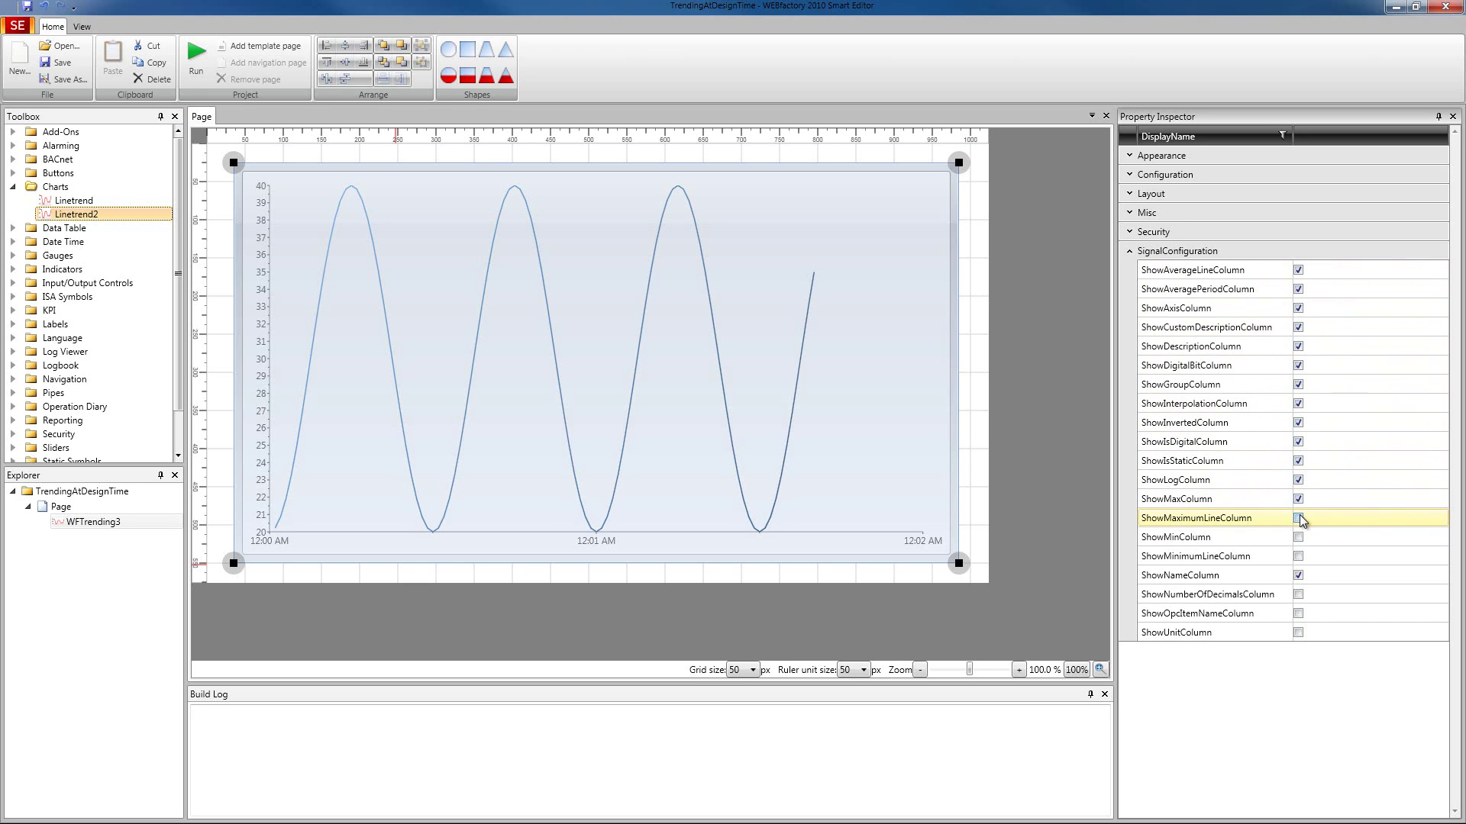
left_click(1298, 595)
left_click(1297, 614)
left_click(1298, 633)
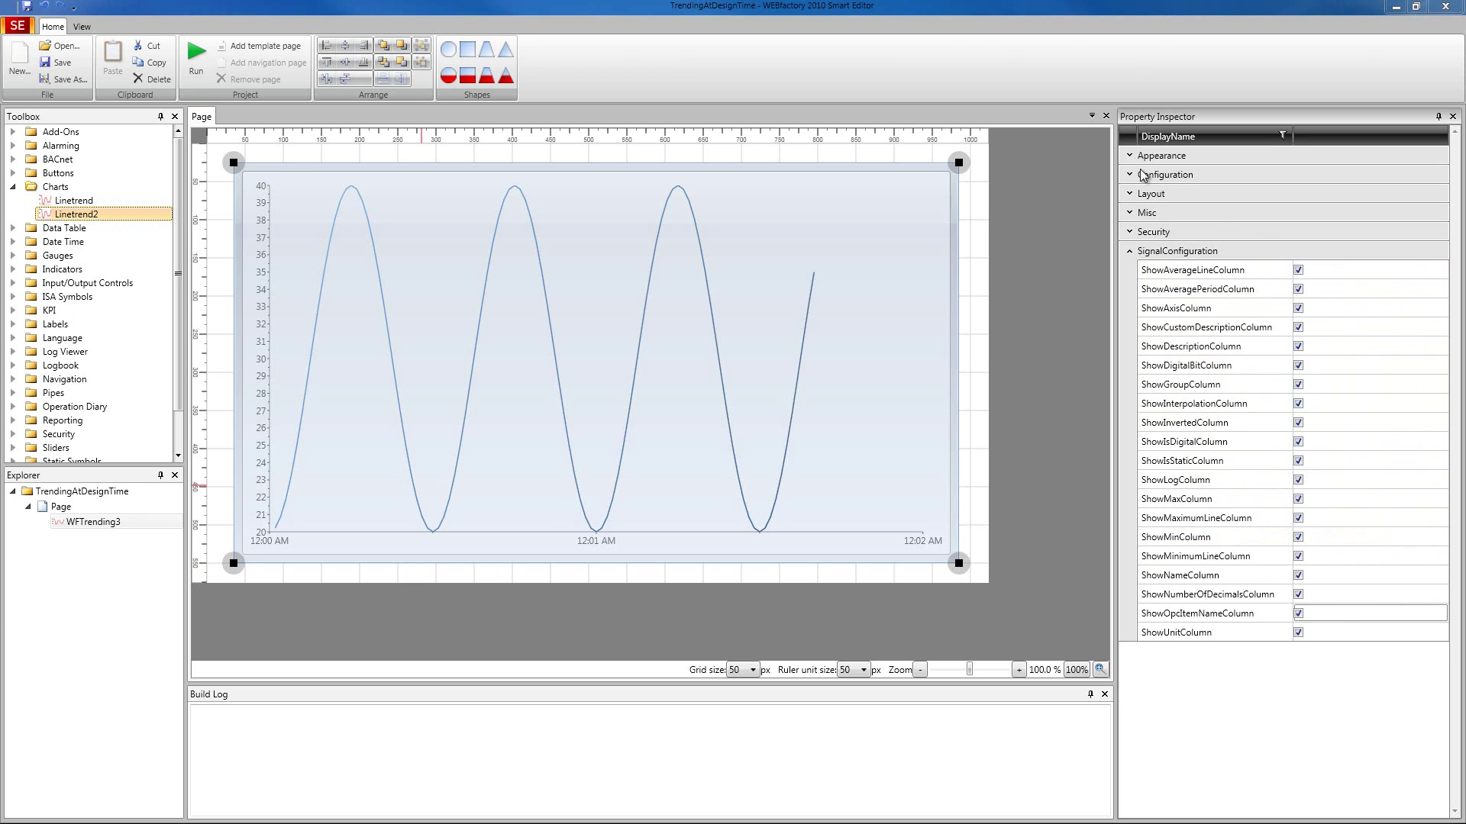